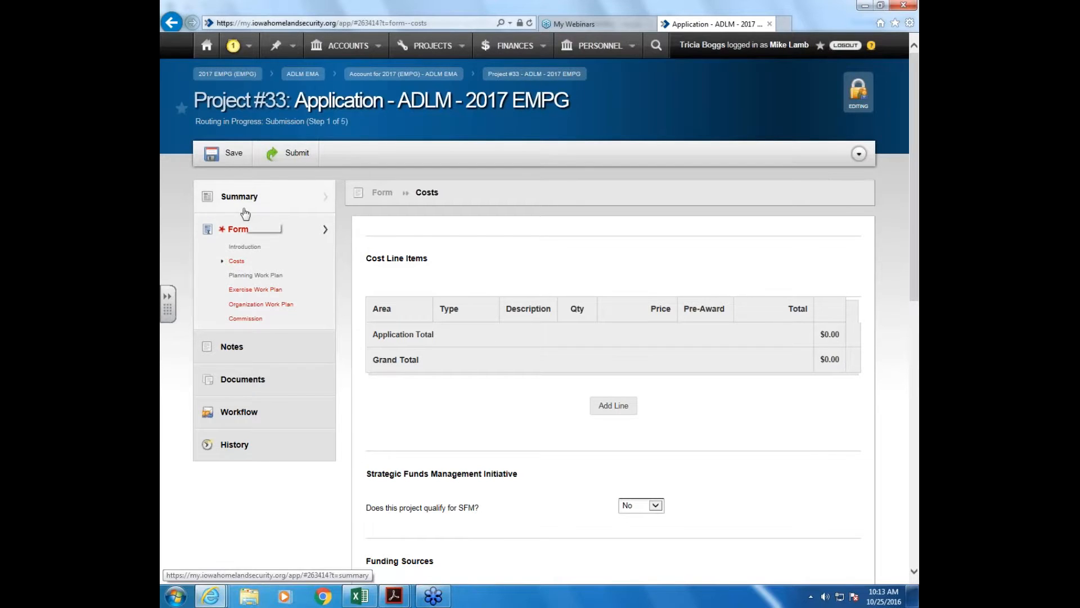
# Step: Look over the application's Costs form and switch to the 01--17-NOI-and-Application-Instructions PDF in Adobe Acrobat Reader
pyautogui.scroll(-3, 555, 320)
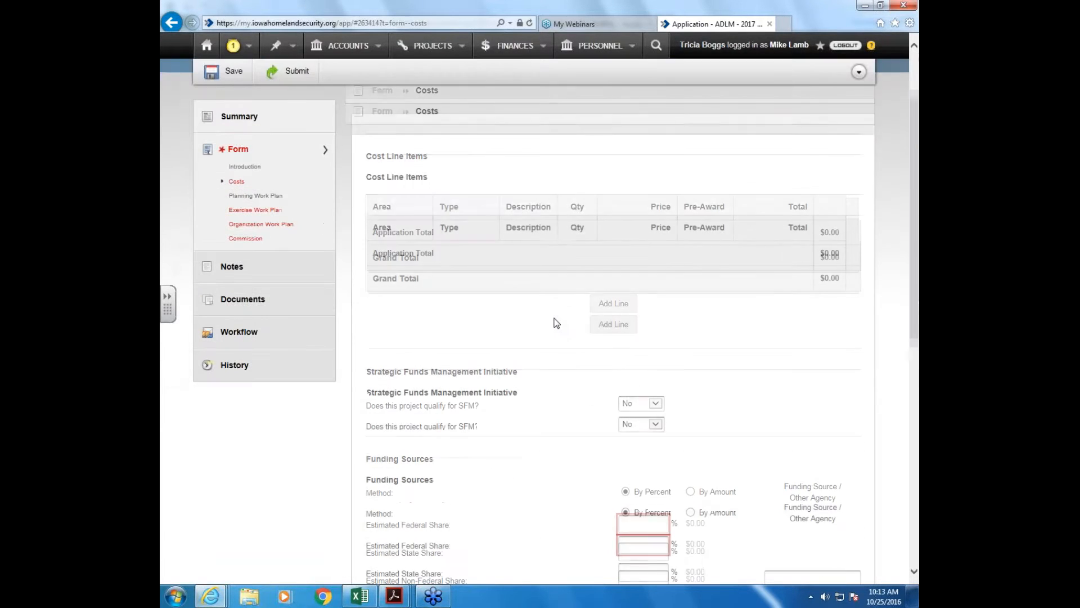
pyautogui.scroll(-2, 557, 322)
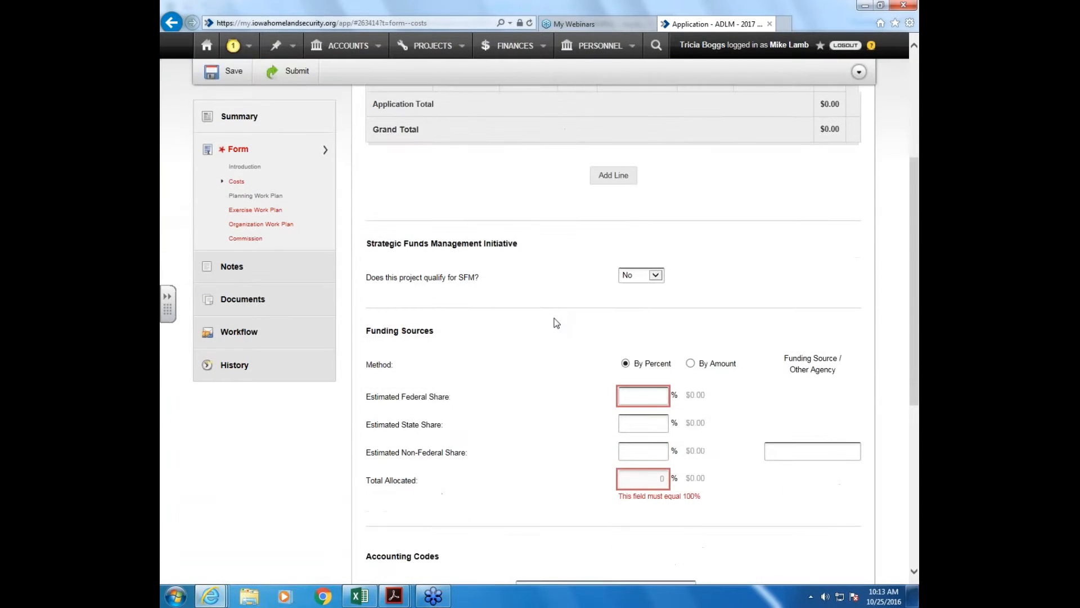
pyautogui.scroll(3, 556, 322)
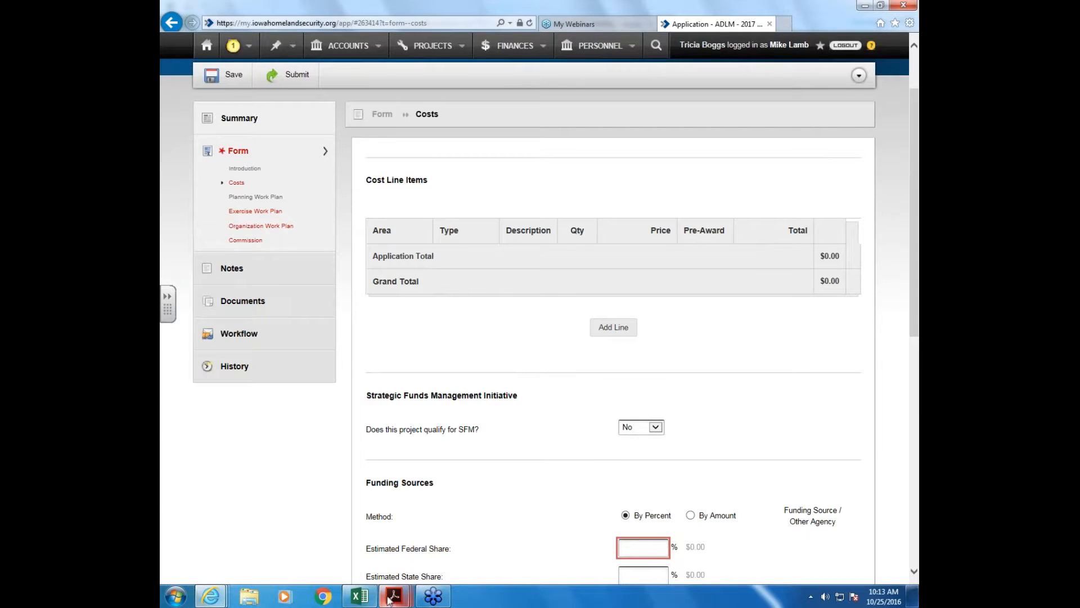
pyautogui.moveTo(389, 601)
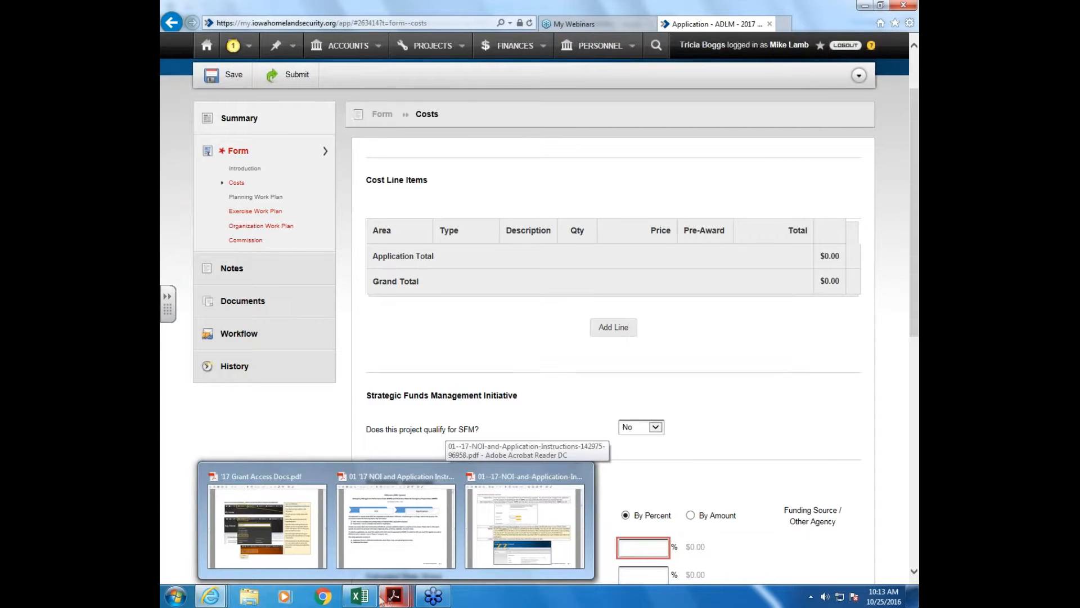
pyautogui.click(521, 531)
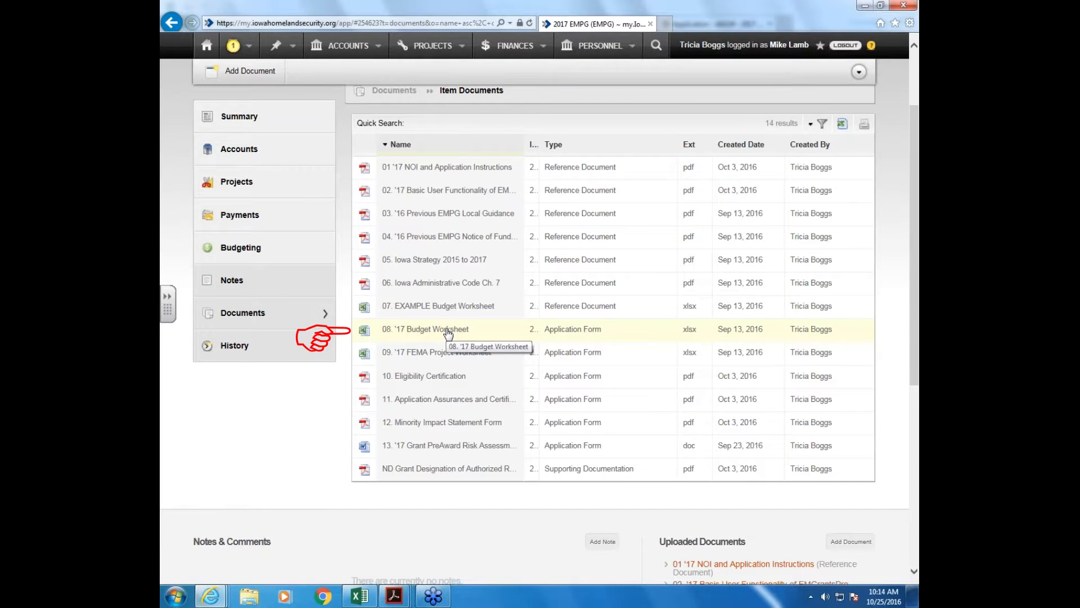
# Step: Open the 07. EXAMPLE Budget Worksheet document from the 2017 EMPG documents in Excel and show its Budget Worksheet sheet
pyautogui.click(444, 306)
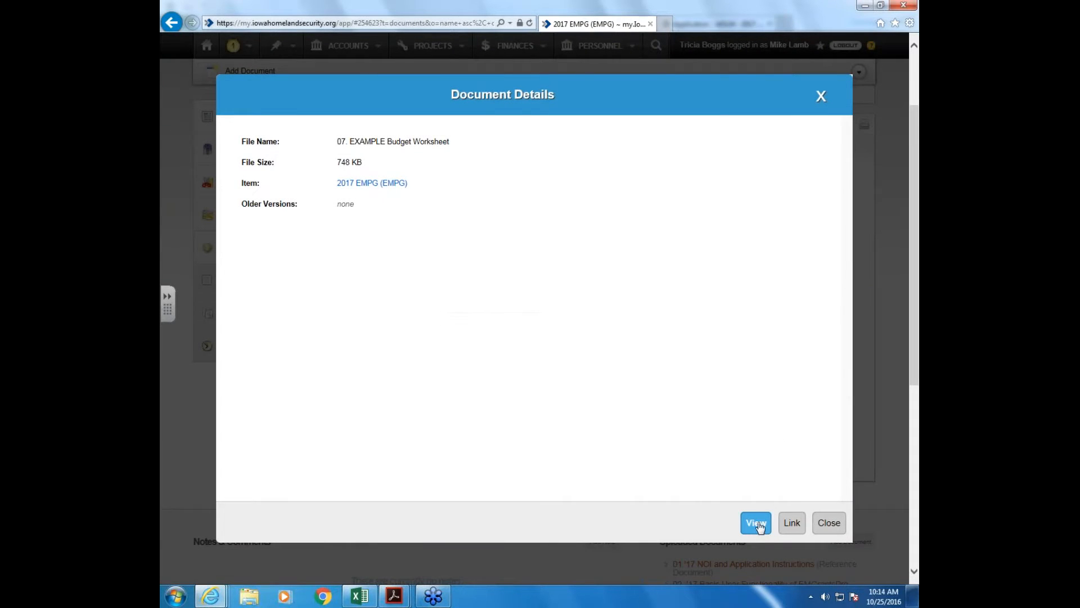
pyautogui.click(755, 522)
pyautogui.click(699, 570)
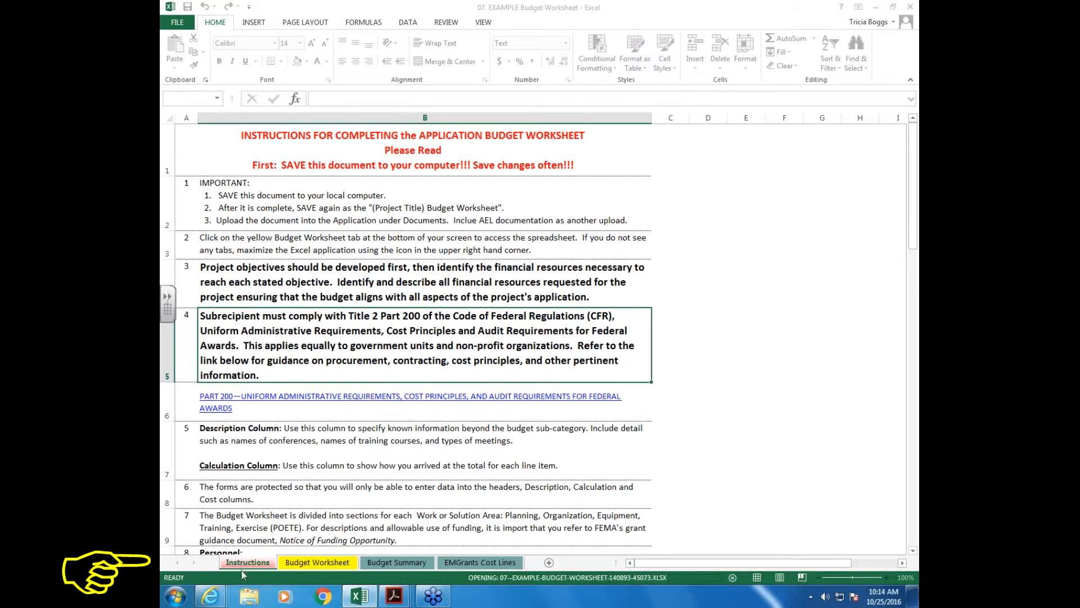
pyautogui.click(304, 563)
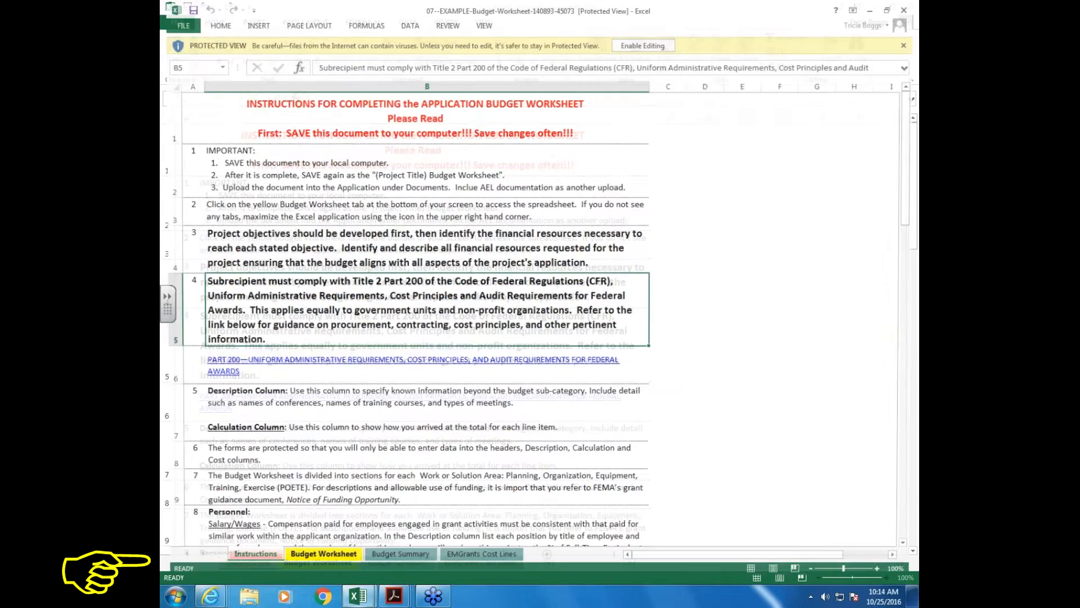
pyautogui.click(313, 564)
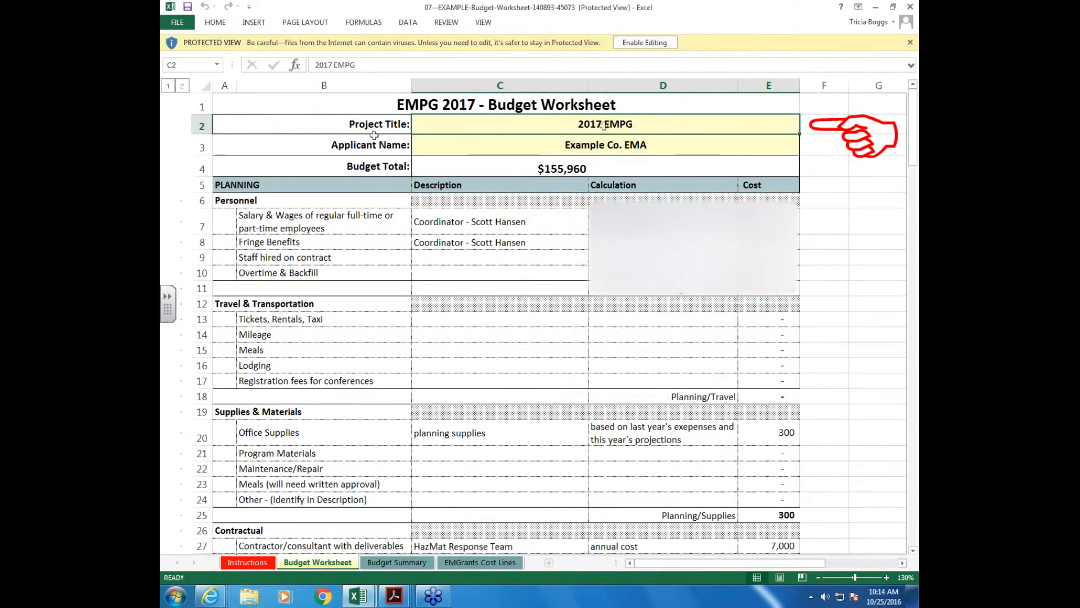
# Step: Examine the worksheet's project title, applicant name and Planning personnel rows, including the salary and wages cost cell
pyautogui.click(588, 153)
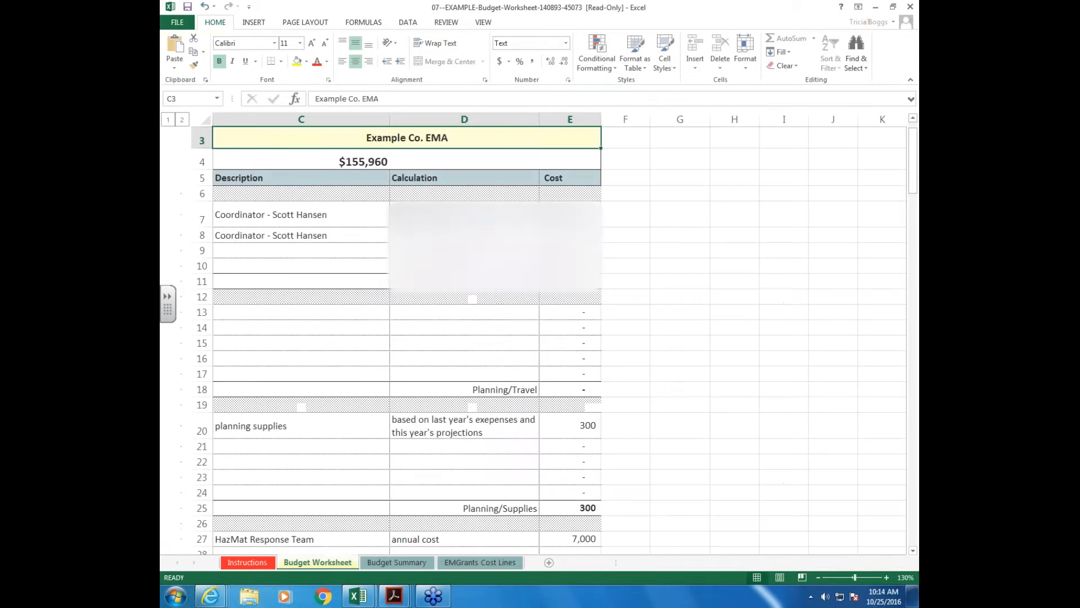
pyautogui.moveTo(748, 563); pyautogui.dragTo(624, 557)
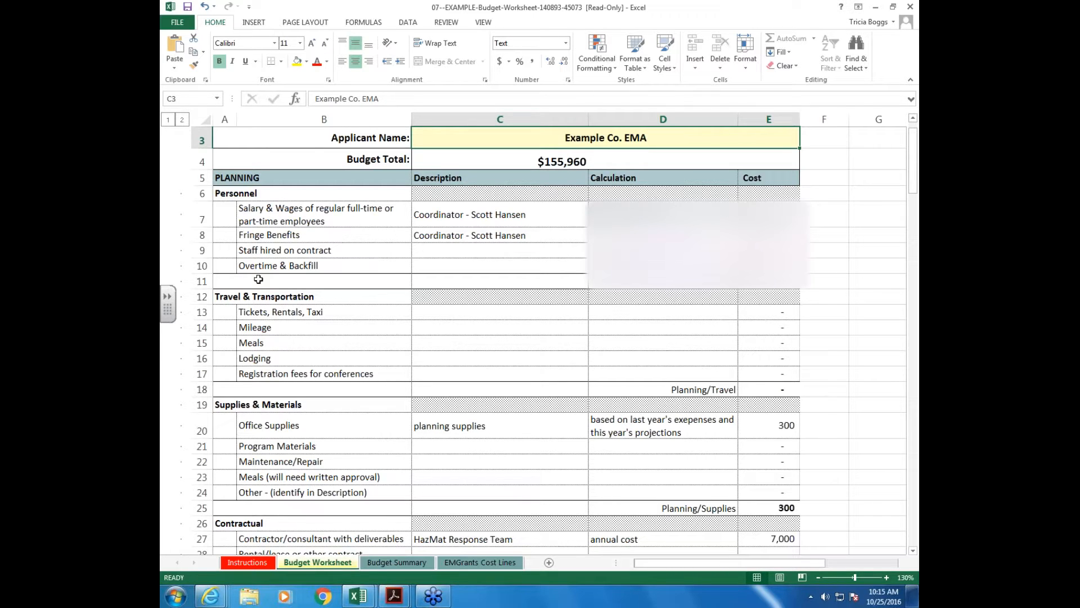
pyautogui.scroll(-1, 258, 279)
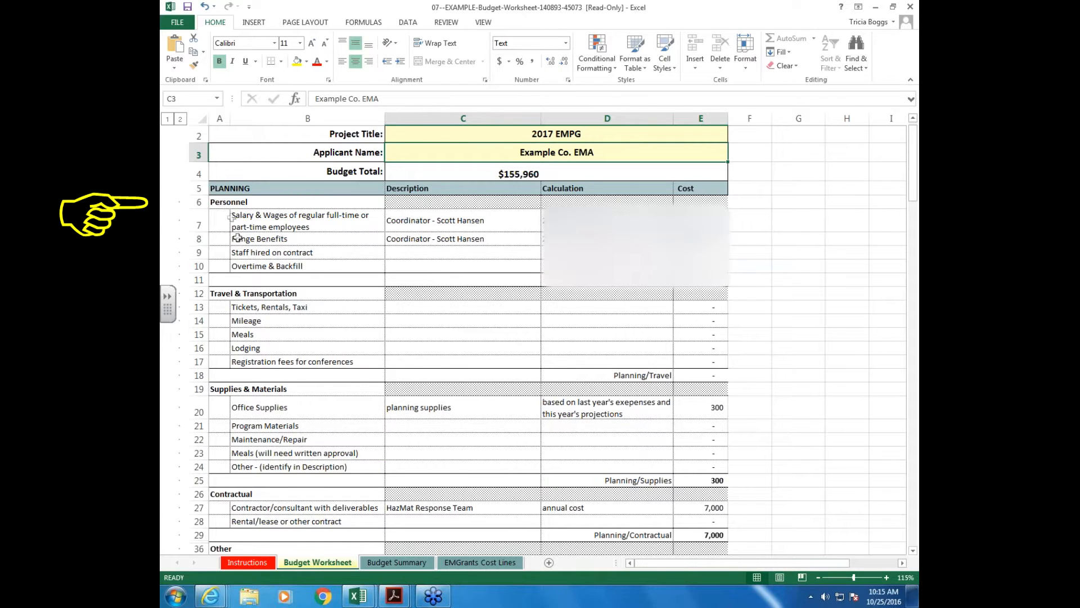
pyautogui.scroll(-1, 272, 498)
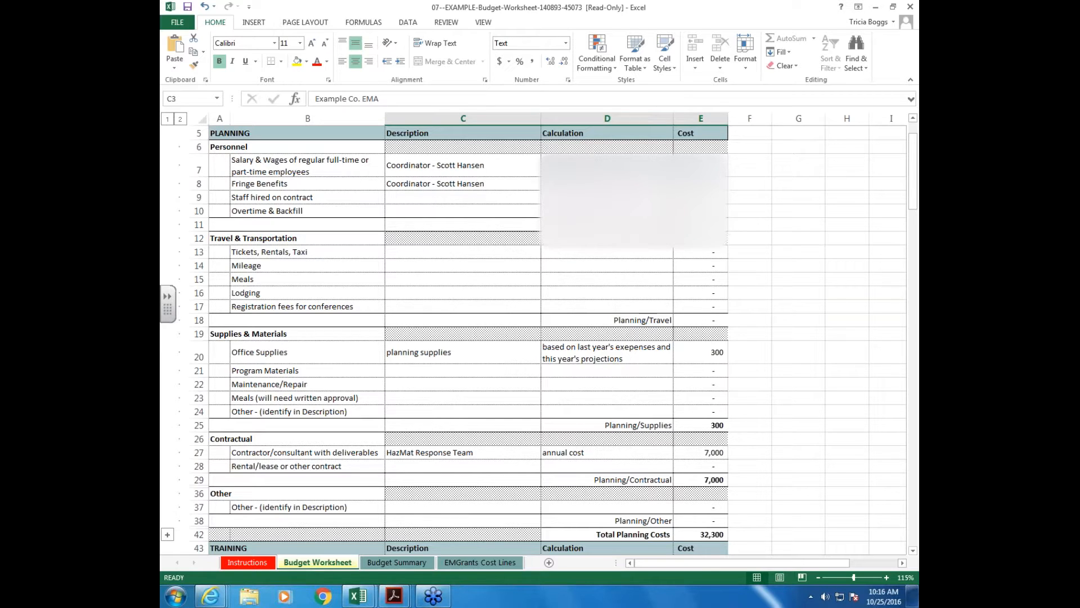
pyautogui.click(723, 168)
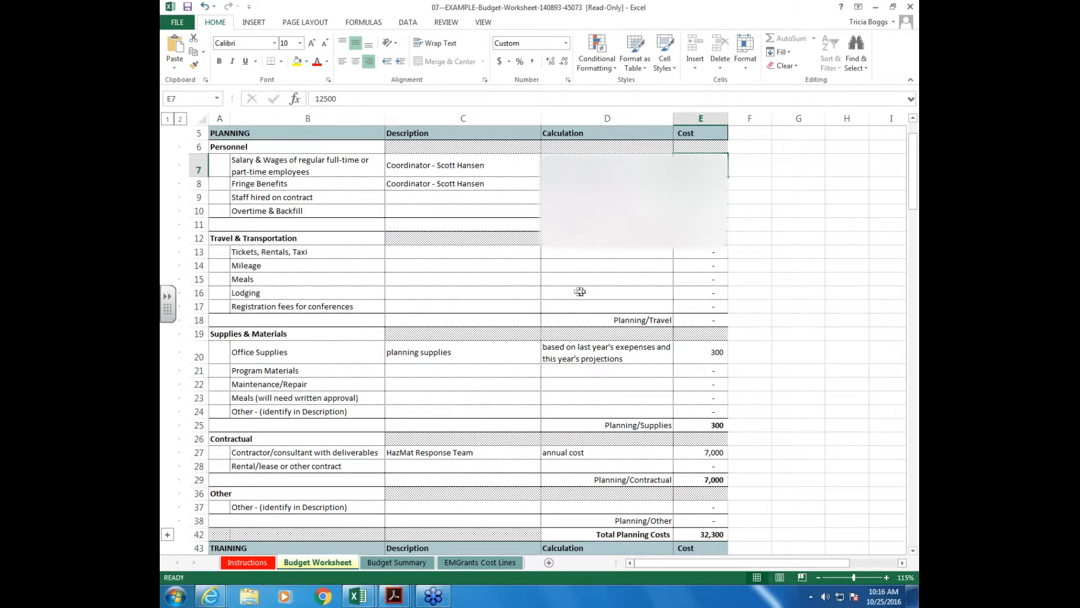
pyautogui.scroll(-1, 580, 290)
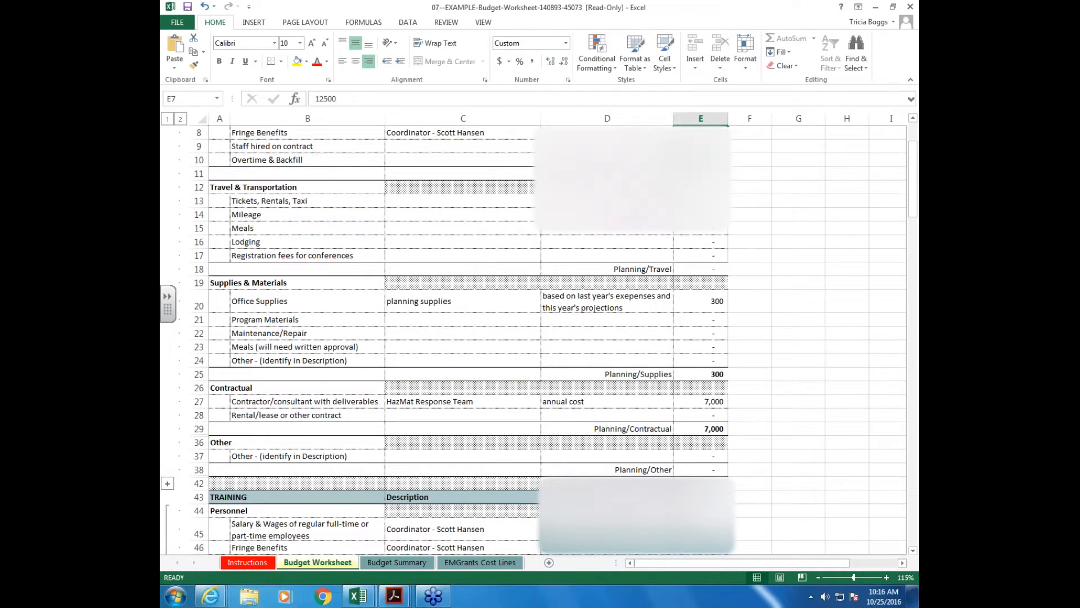
pyautogui.scroll(1, 420, 229)
pyautogui.scroll(-1, 420, 229)
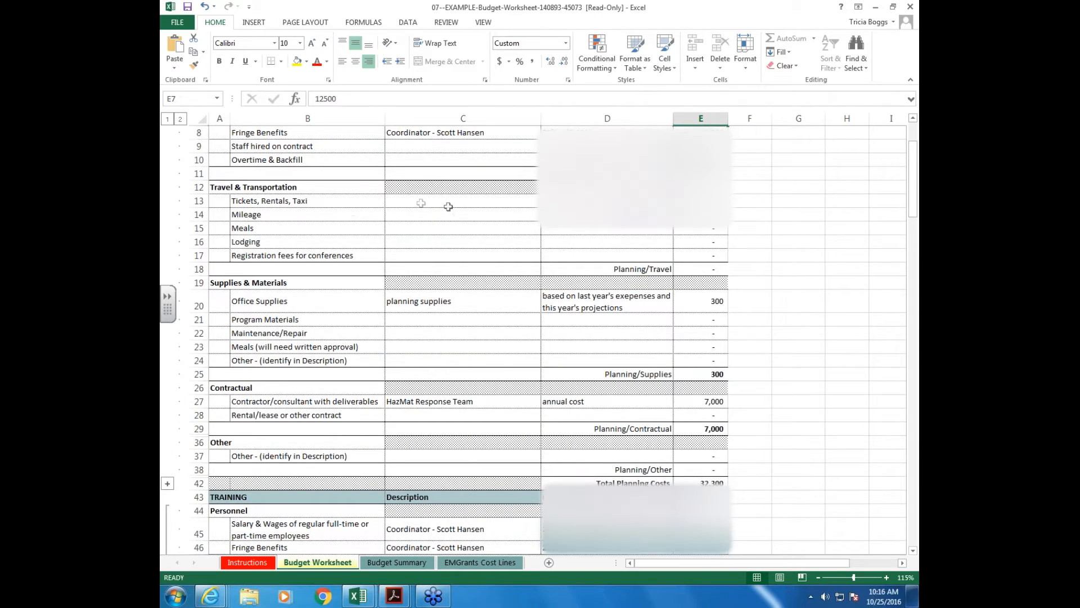
pyautogui.scroll(3, 598, 317)
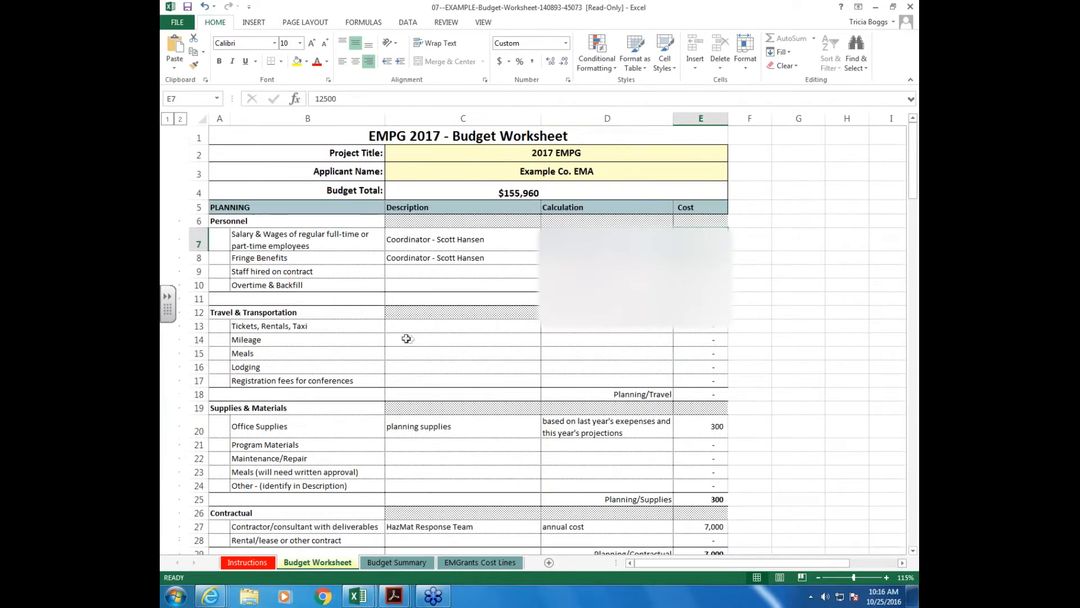
# Step: Inspect the Planning section's Travel & Transportation cells for tickets and mileage, and the Supplies & Materials entries
pyautogui.click(433, 328)
pyautogui.press('Right')
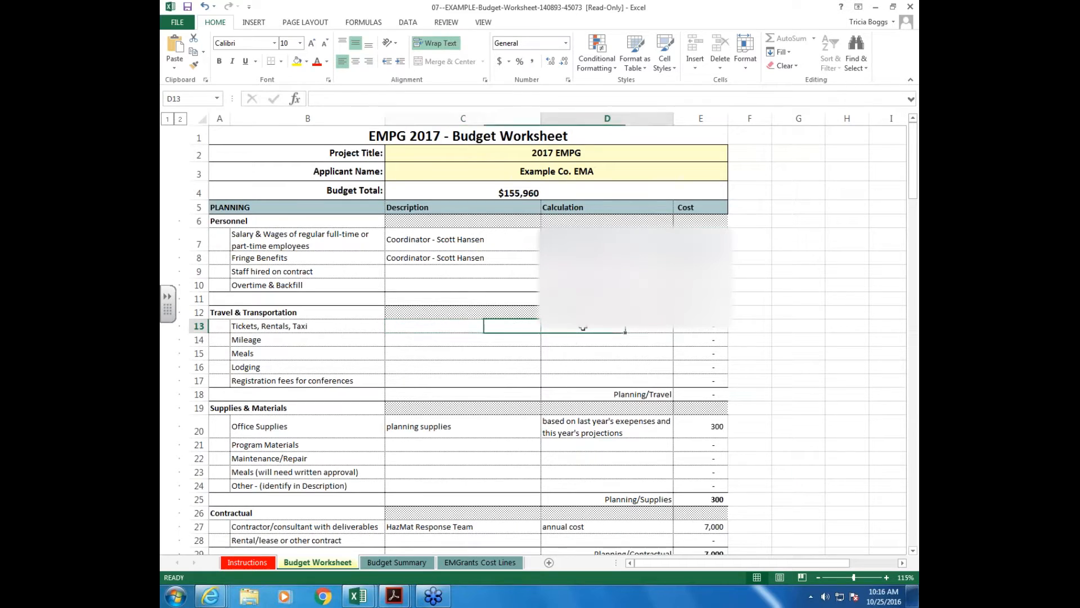
pyautogui.click(476, 334)
pyautogui.click(569, 340)
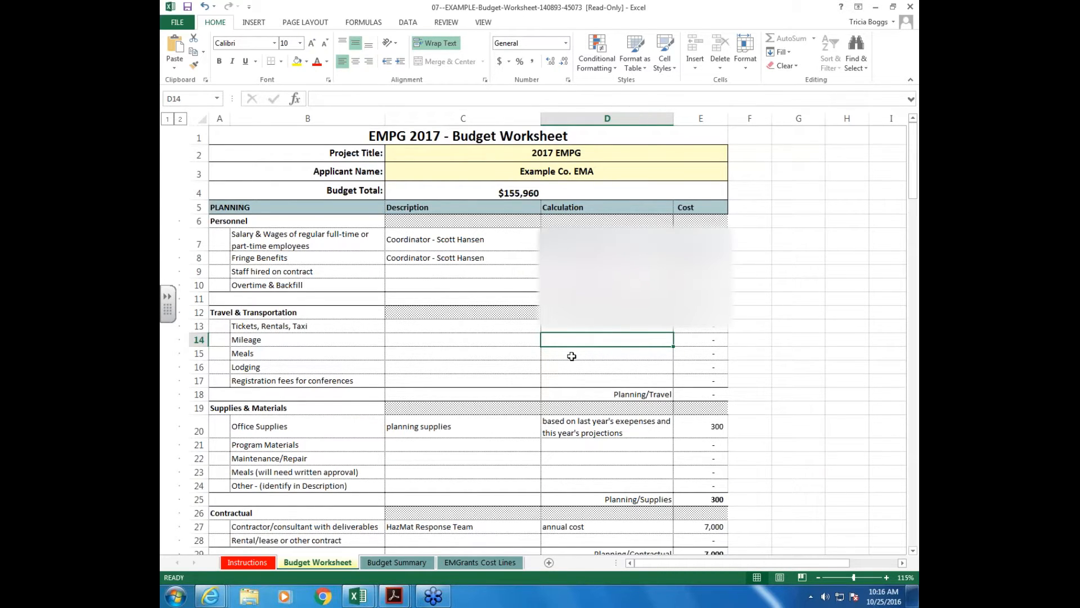
pyautogui.scroll(-3, 597, 433)
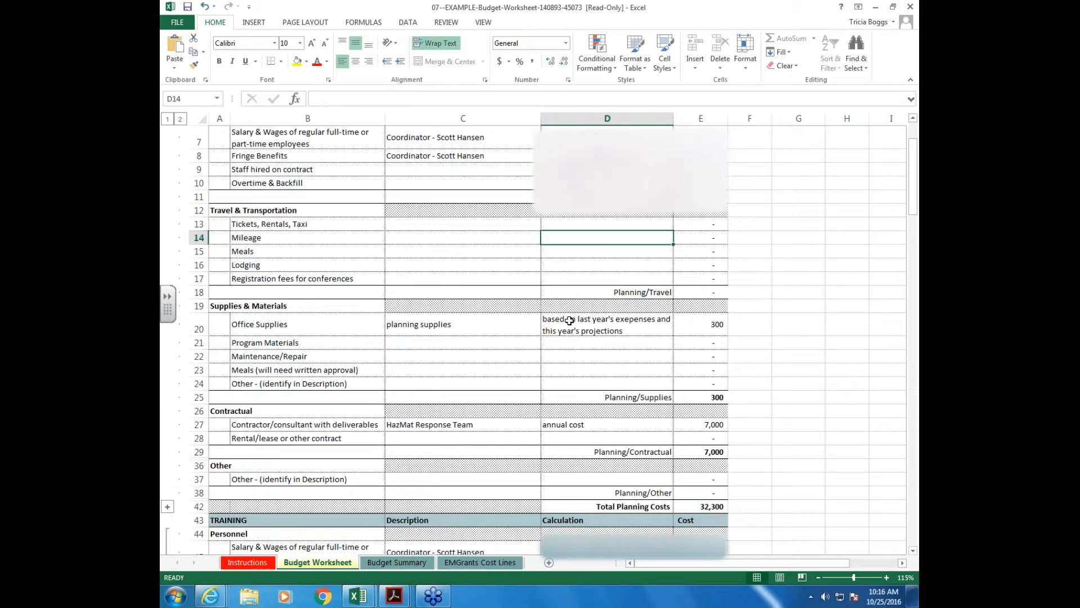
pyautogui.scroll(2, 627, 342)
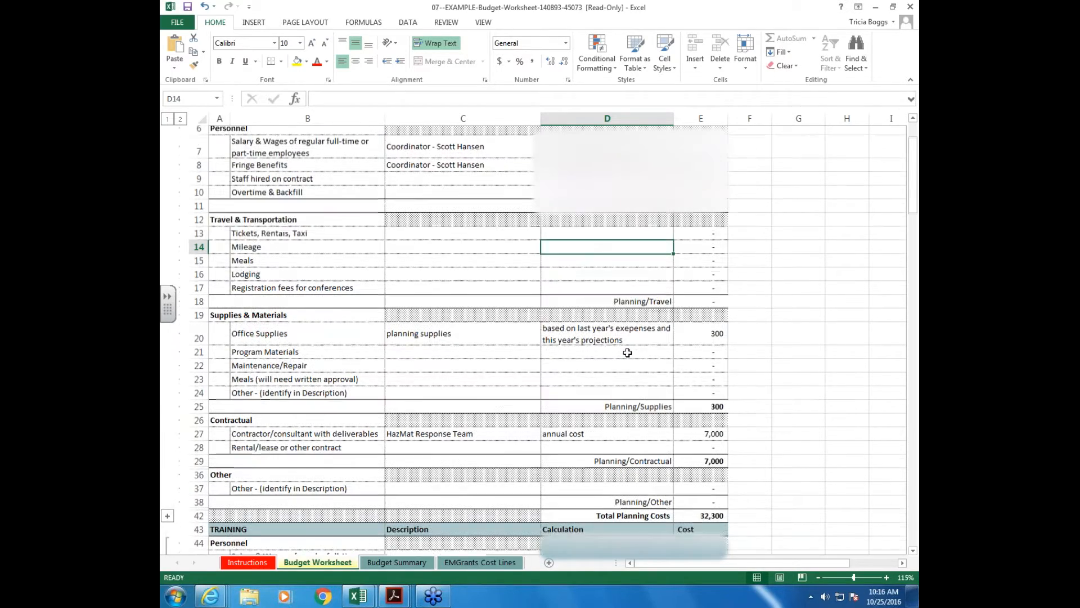
# Step: Review the Training section's travel and supplies descriptions and calculations, and the Exercise section's line items
pyautogui.scroll(-5, 626, 356)
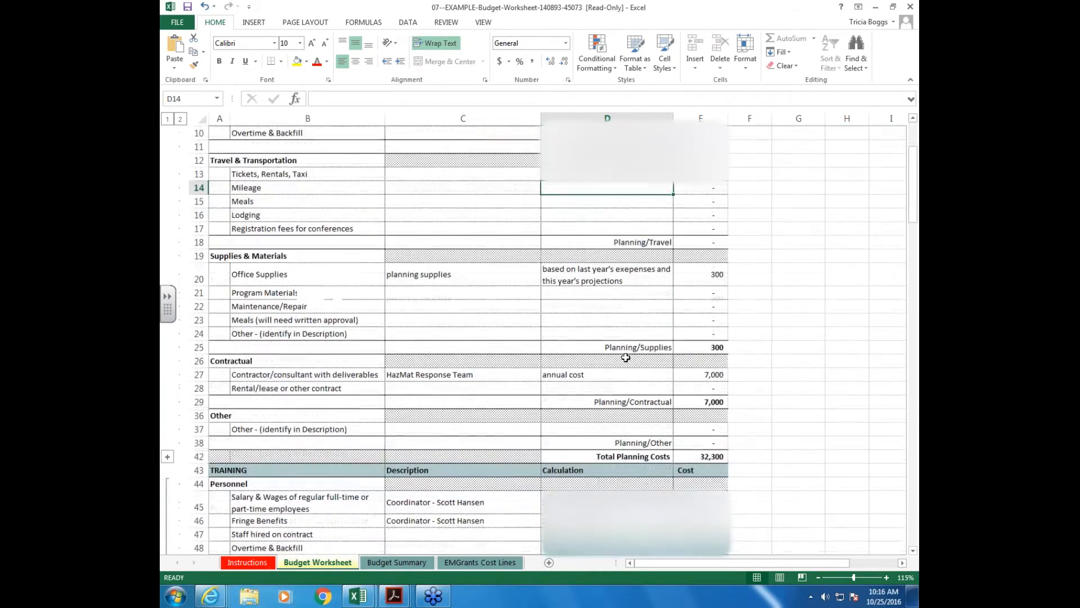
pyautogui.scroll(-8, 627, 359)
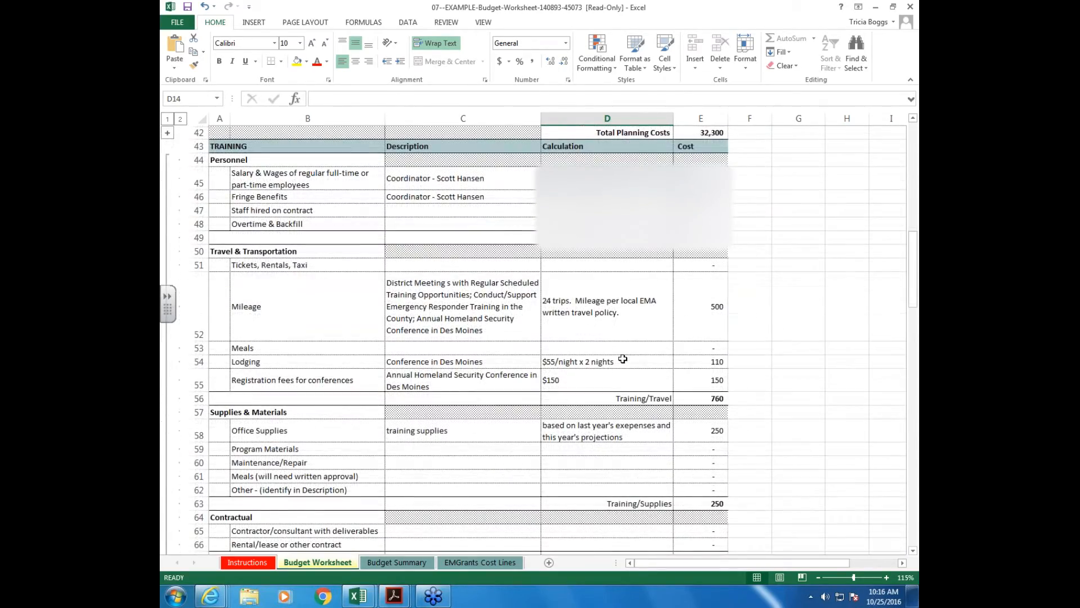
pyautogui.scroll(-1, 622, 359)
pyautogui.scroll(2, 289, 163)
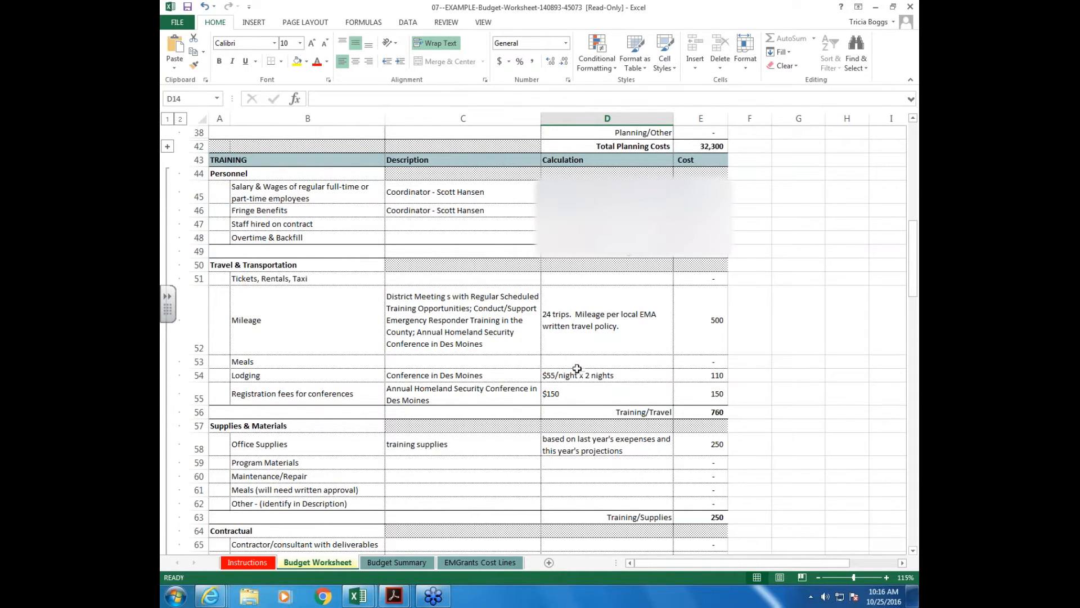
pyautogui.scroll(-1, 577, 371)
pyautogui.scroll(-6, 576, 371)
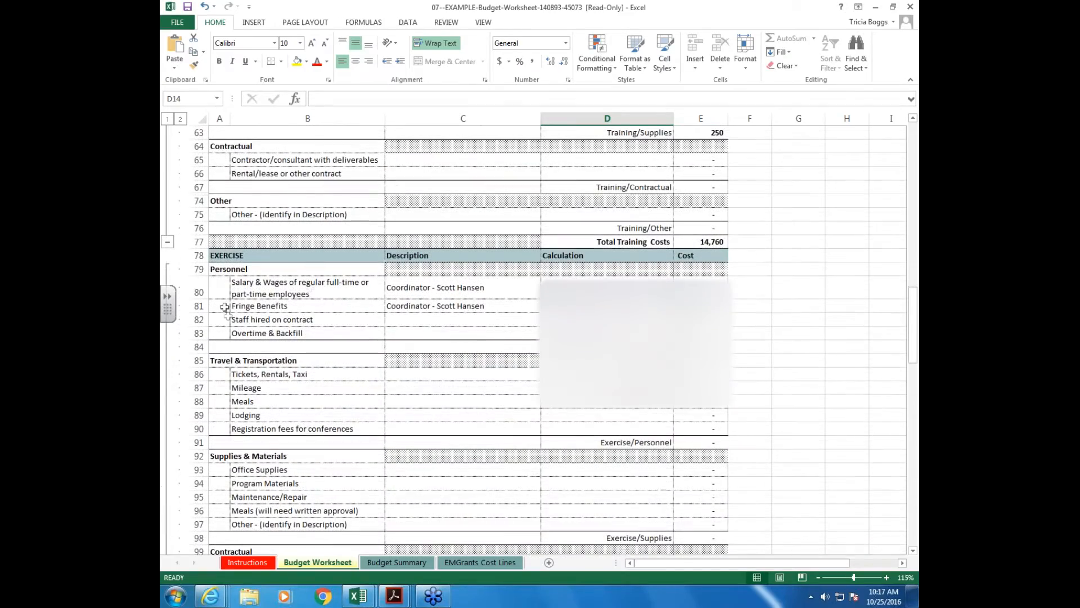
pyautogui.scroll(-4, 527, 413)
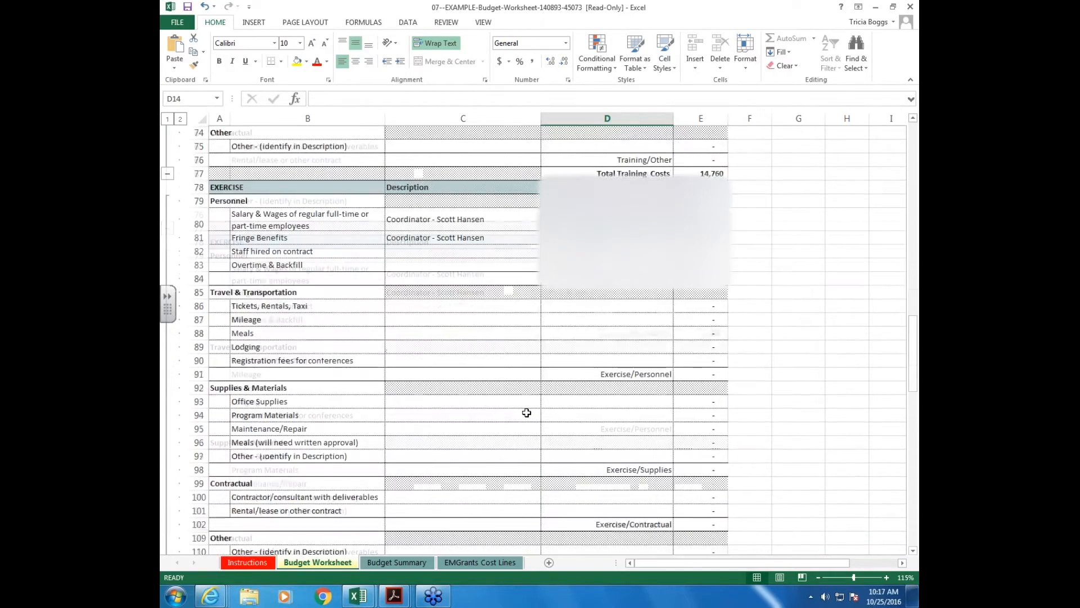
# Step: Review the Equipment and Organization sections, the total costs row and the final save, upload and entry instructions
pyautogui.scroll(-5, 527, 413)
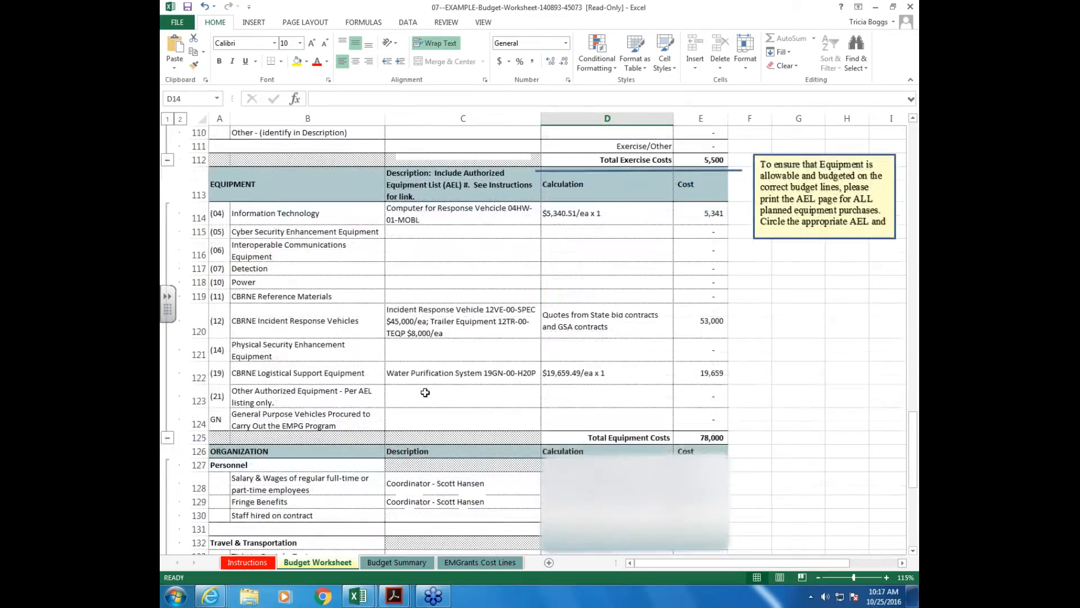
pyautogui.scroll(-5, 424, 391)
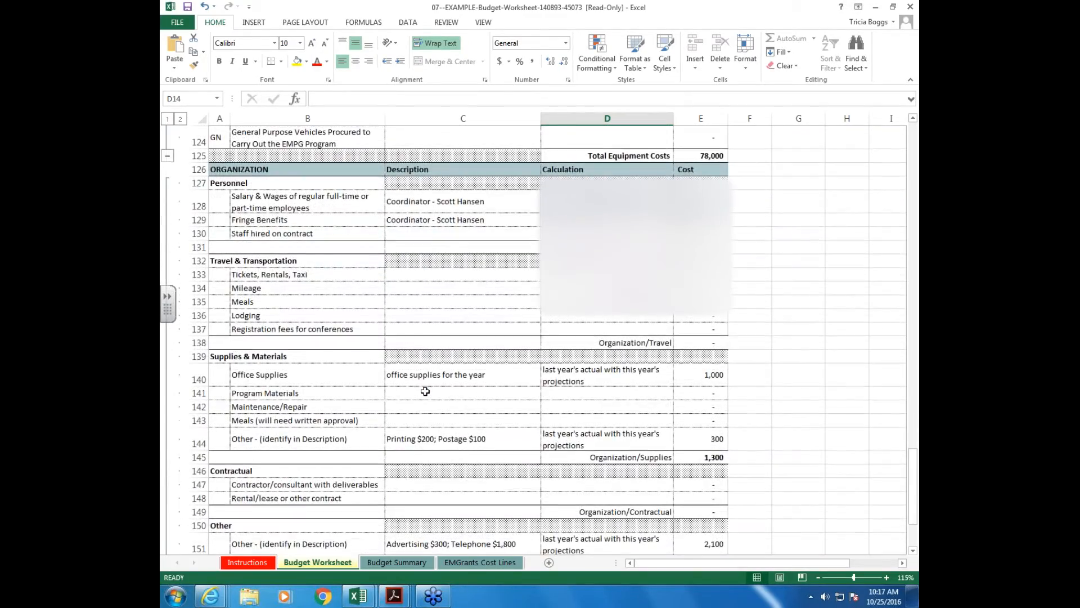
pyautogui.scroll(-4, 425, 391)
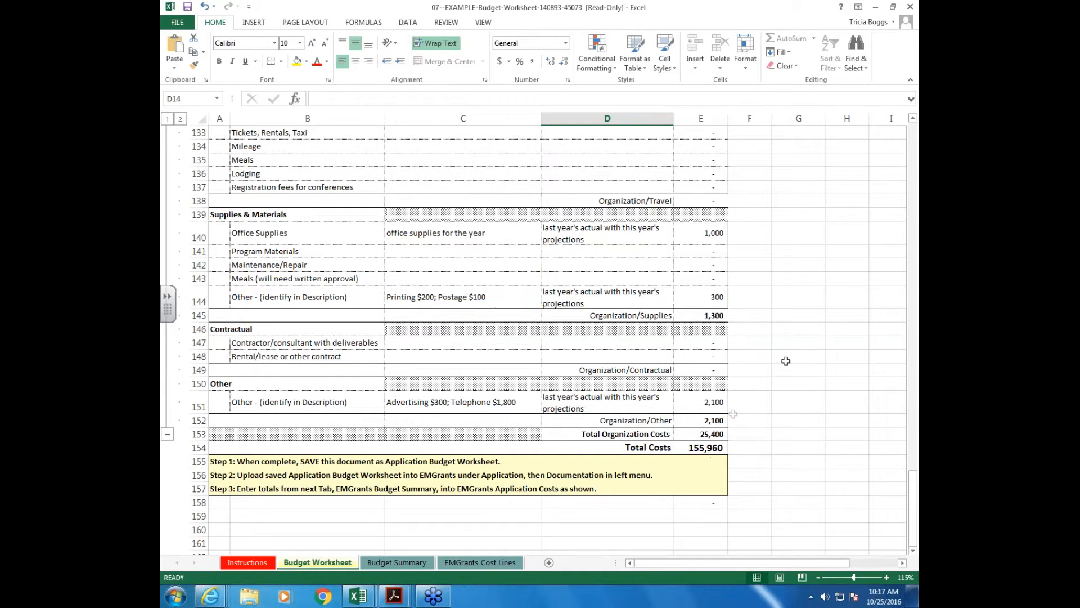
pyautogui.scroll(7, 786, 361)
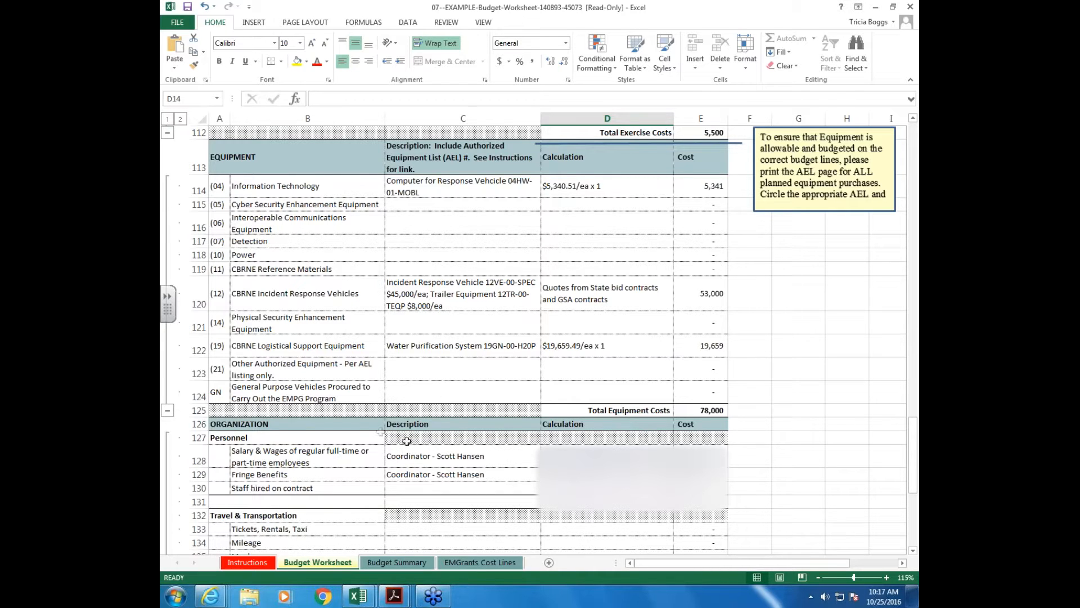
pyautogui.scroll(-1, 527, 474)
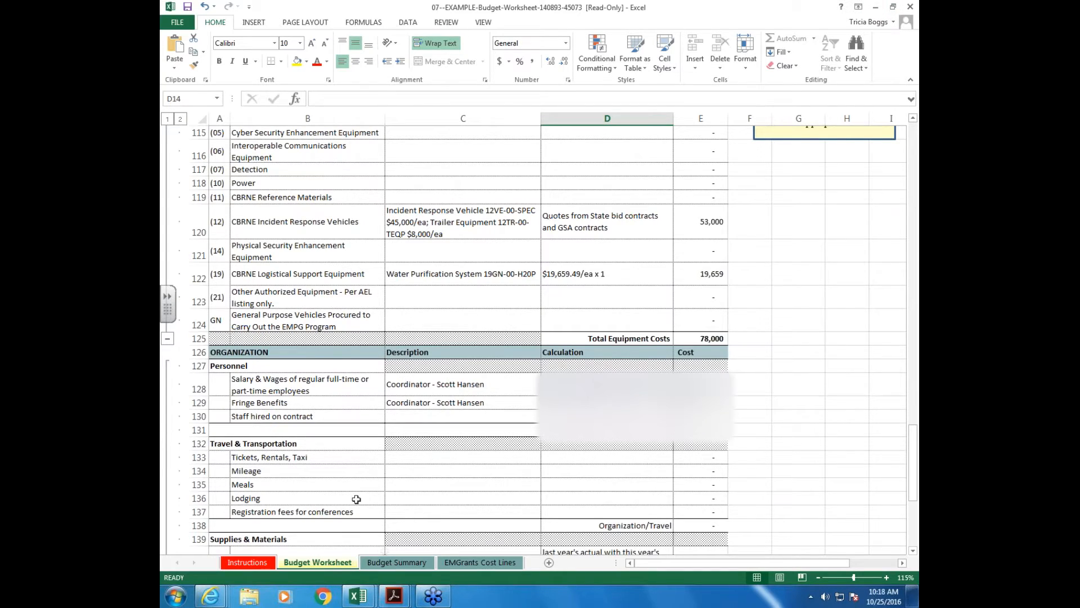
pyautogui.scroll(-3, 495, 490)
pyautogui.scroll(-2, 496, 493)
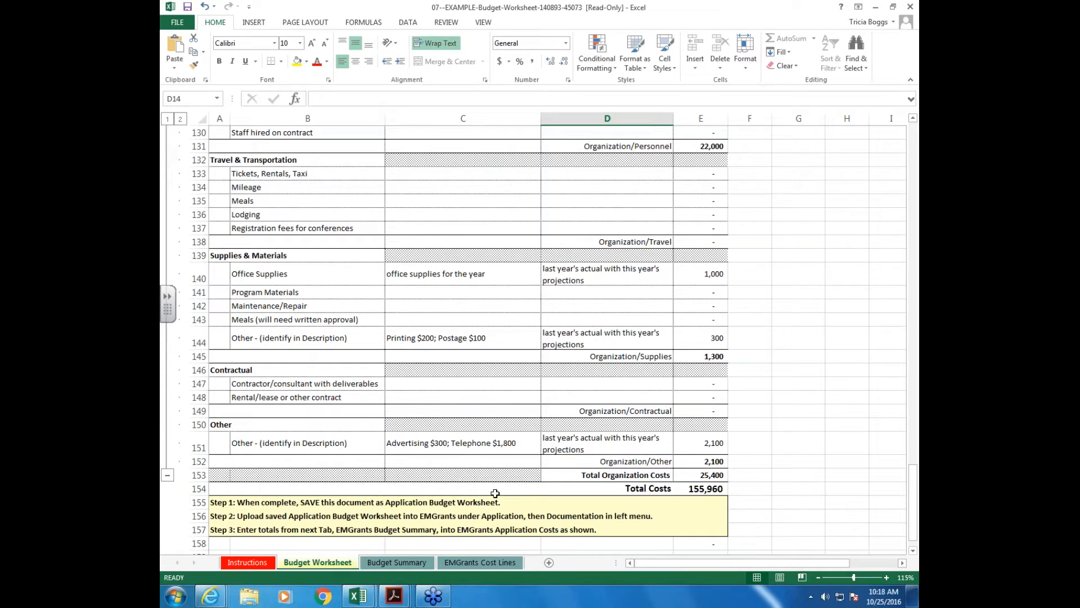
# Step: View the Budget Summary sheet and the cost line entry instructions on the EMGrants Cost Lines sheet
pyautogui.click(394, 562)
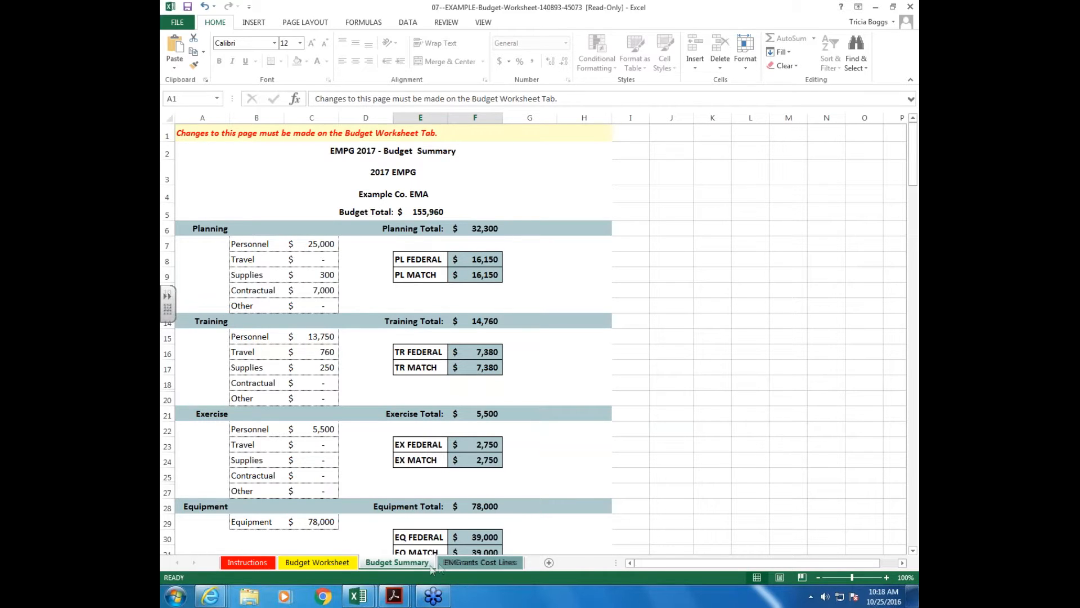
pyautogui.click(466, 563)
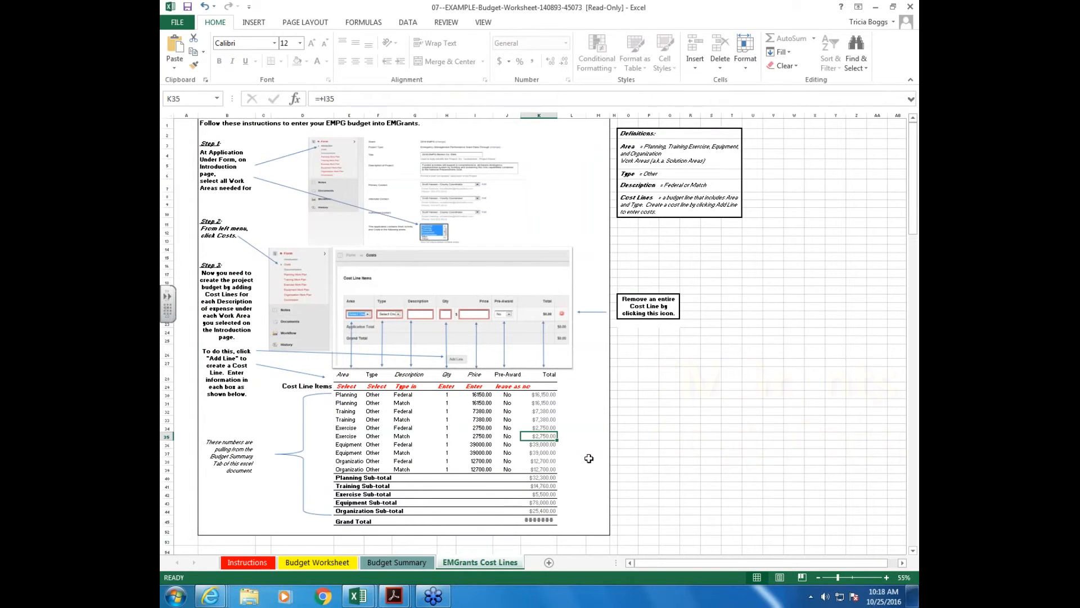
pyautogui.scroll(3, 587, 458)
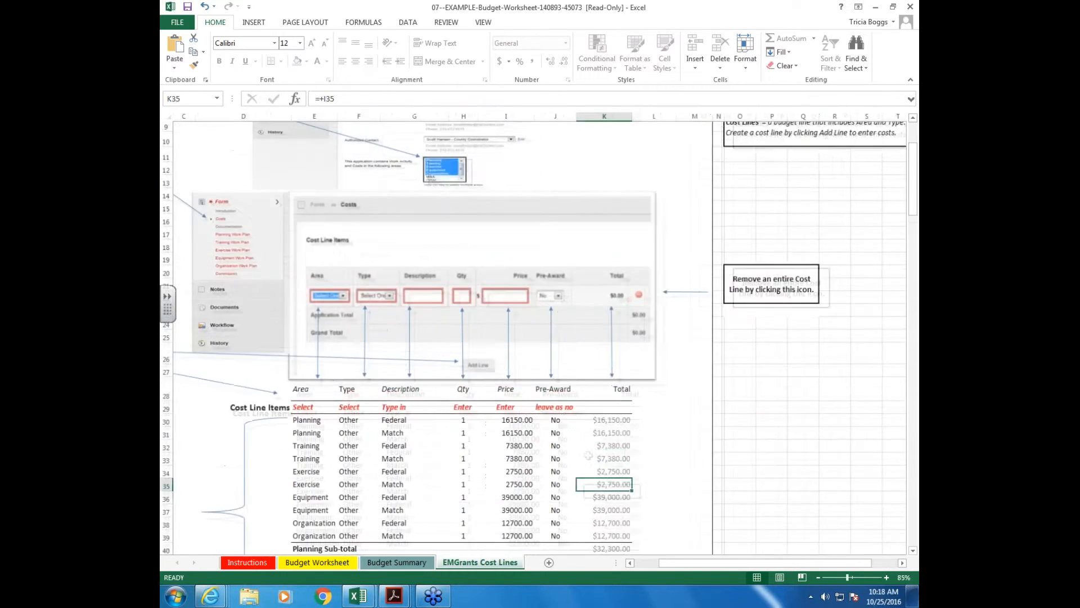
# Step: Read the three-step instructions and the sample cost line items on the EMGrants Cost Lines sheet
pyautogui.moveTo(708, 564); pyautogui.dragTo(670, 564)
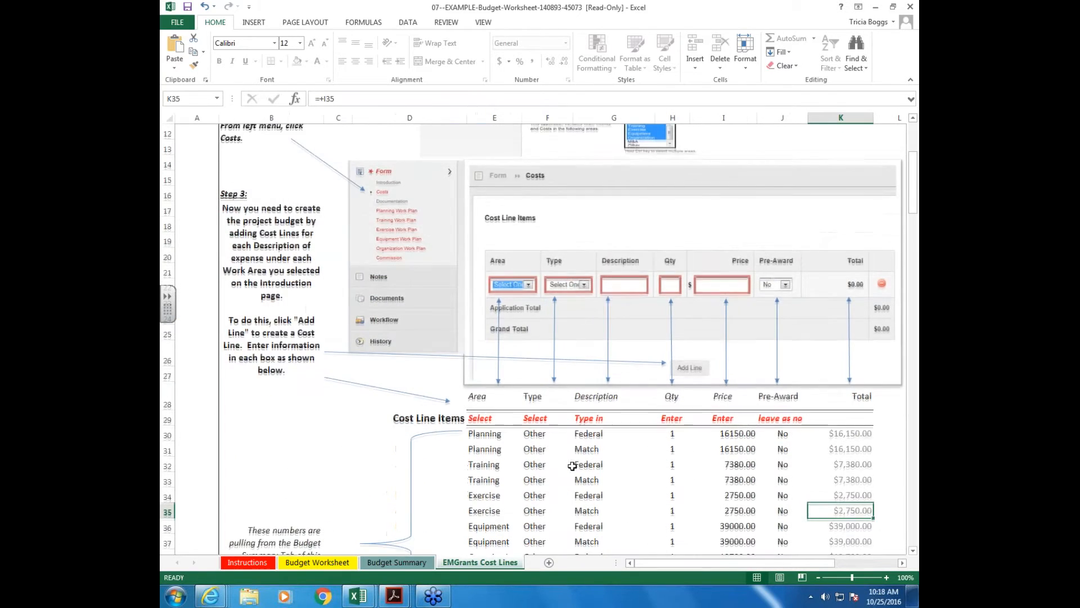
pyautogui.scroll(4, 572, 466)
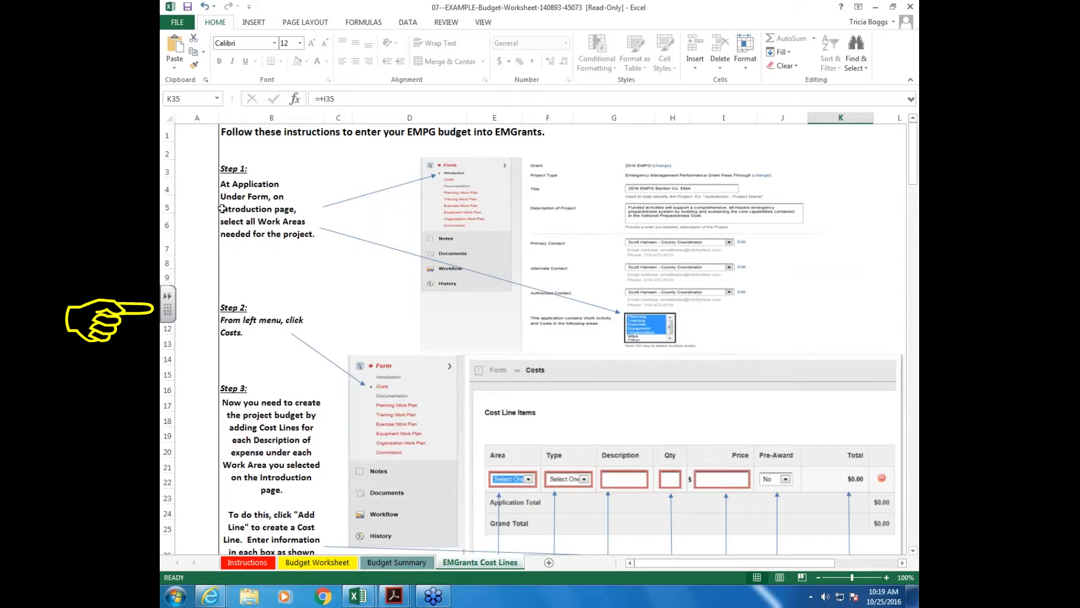
pyautogui.scroll(-4, 281, 370)
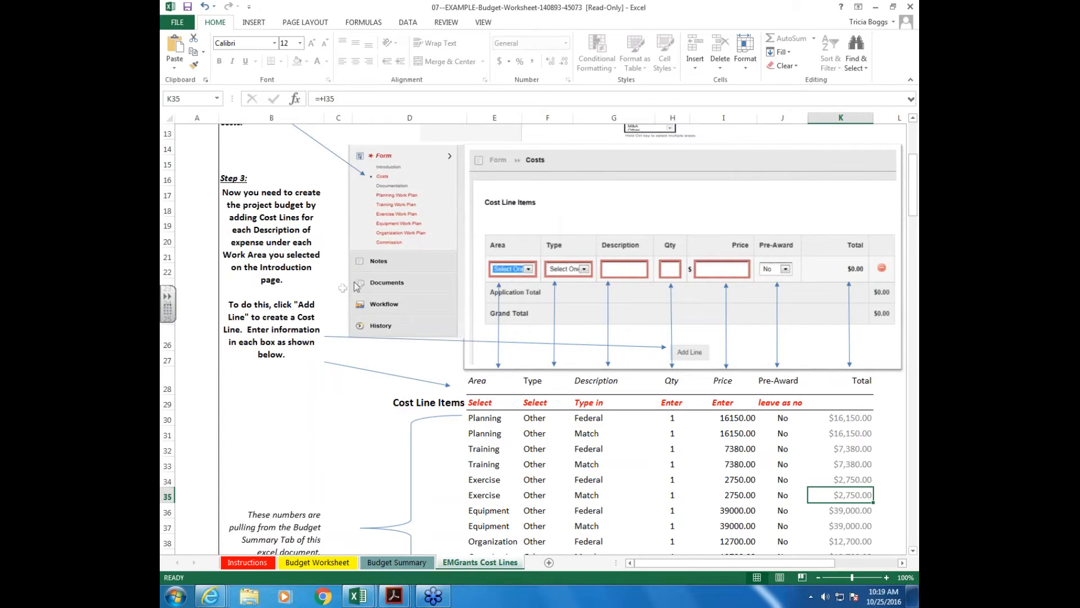
pyautogui.scroll(-1, 357, 287)
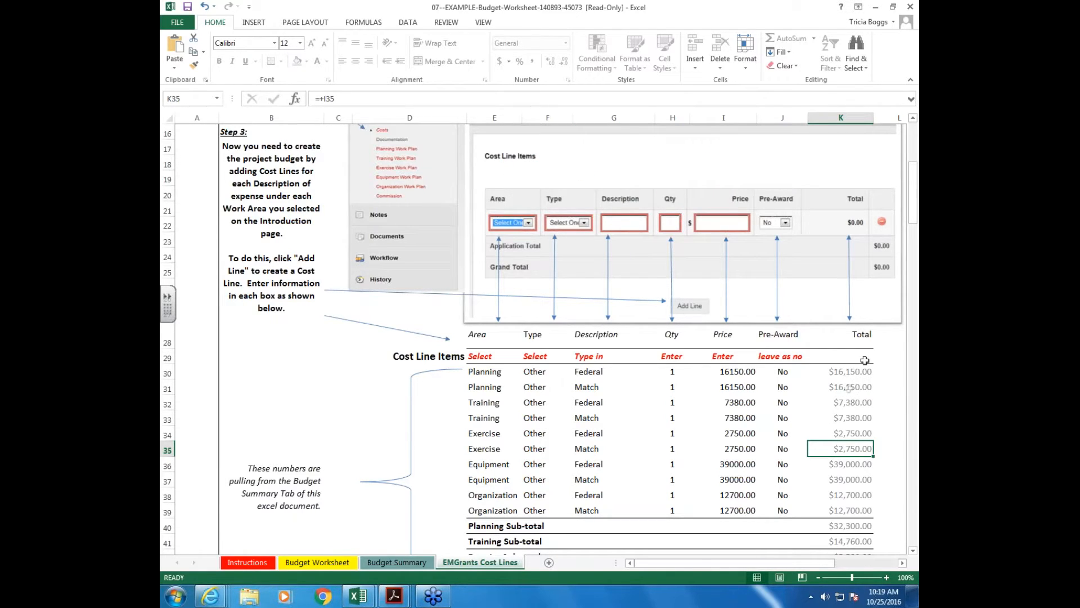
# Step: Select the cost line totals in K30:K39, check the Budget Worksheet's total costs, and return to the EMGrants Cost Lines sheet
pyautogui.click(848, 371)
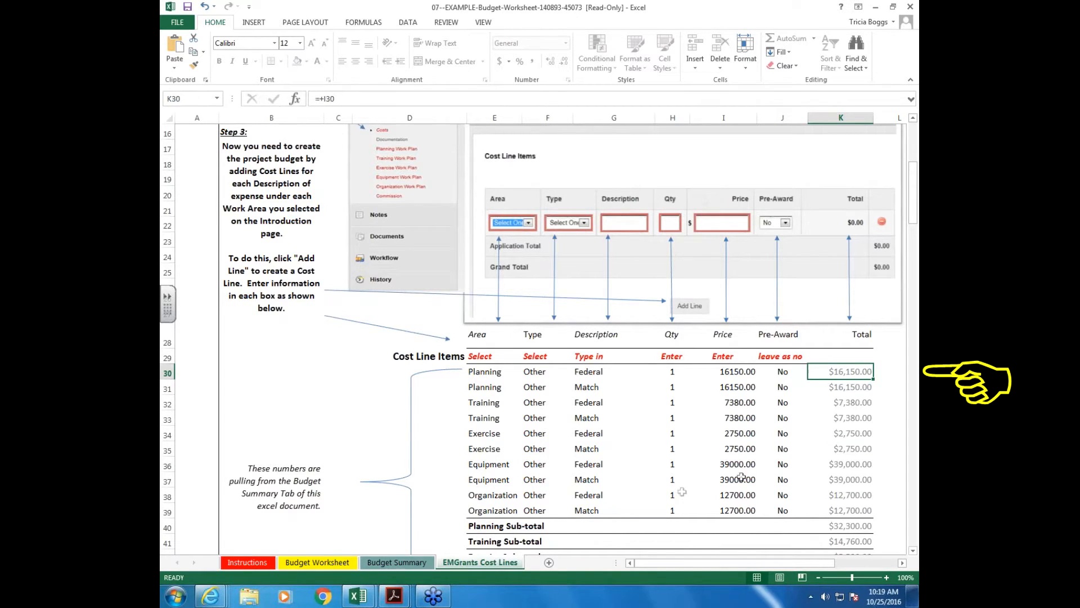
pyautogui.moveTo(849, 376); pyautogui.dragTo(850, 510)
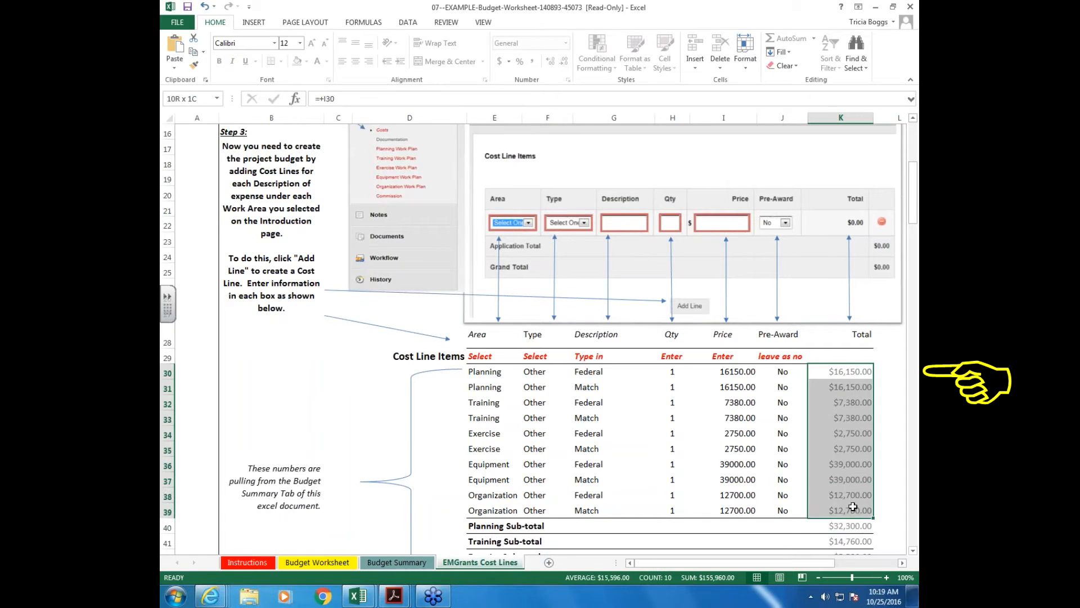
pyautogui.click(329, 564)
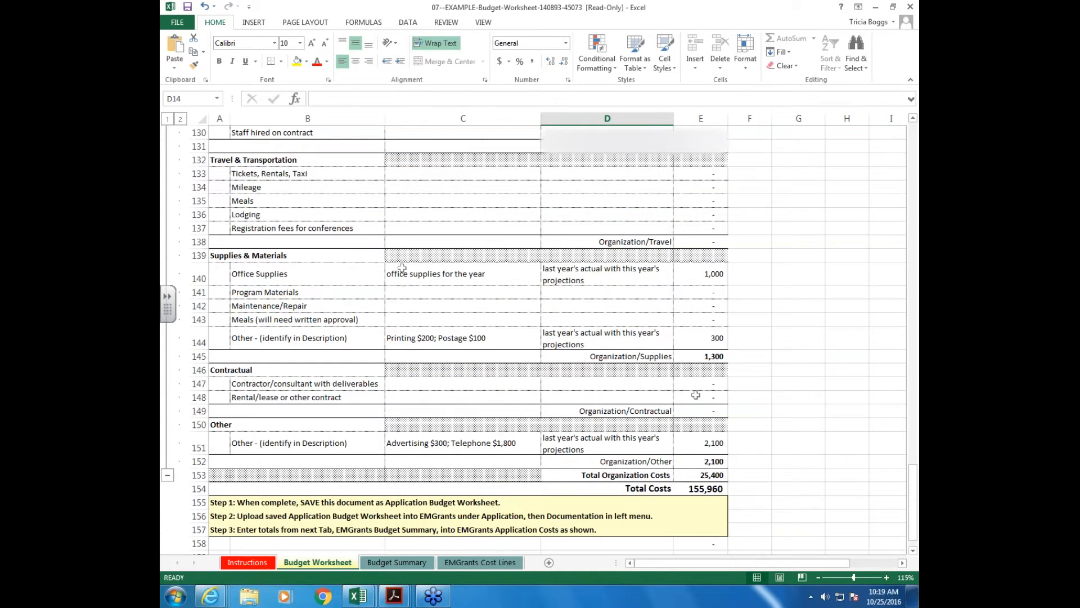
pyautogui.click(467, 563)
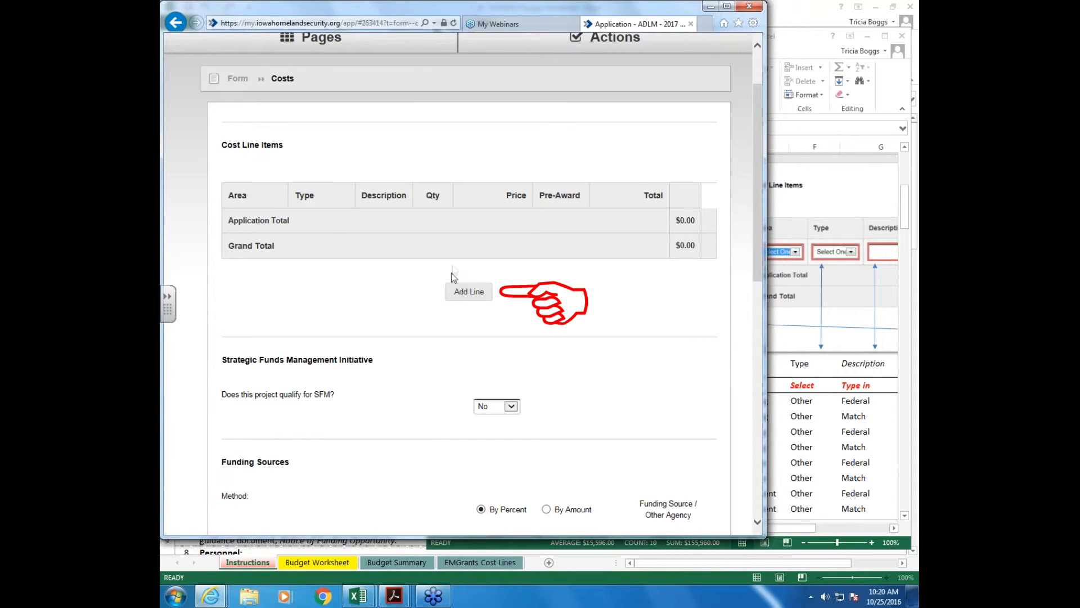
# Step: In the web application's Costs form, add a cost line with area Planning and type Other
pyautogui.click(471, 292)
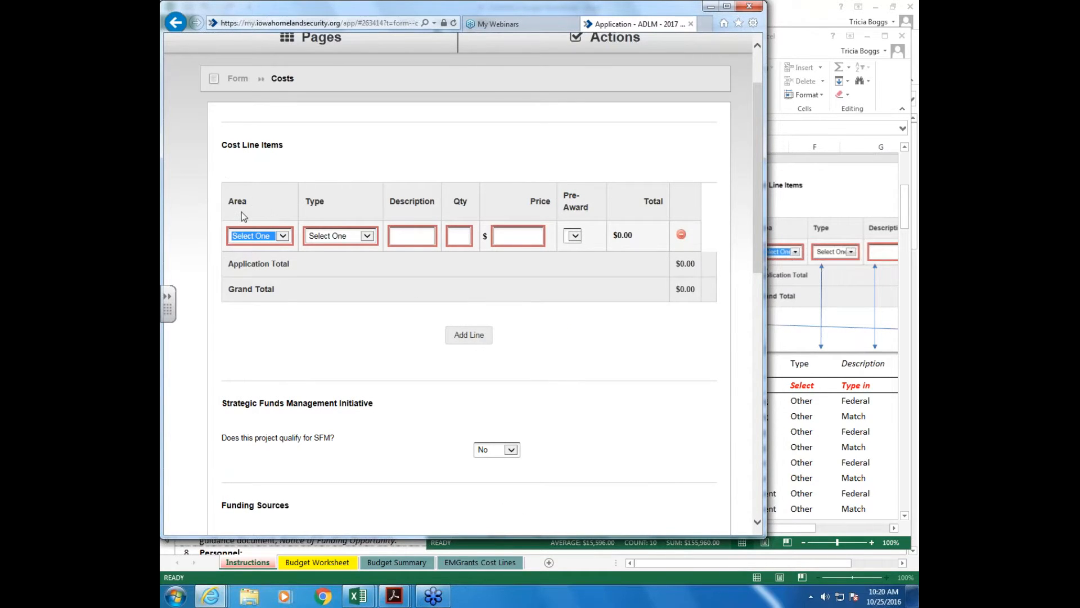
pyautogui.click(286, 237)
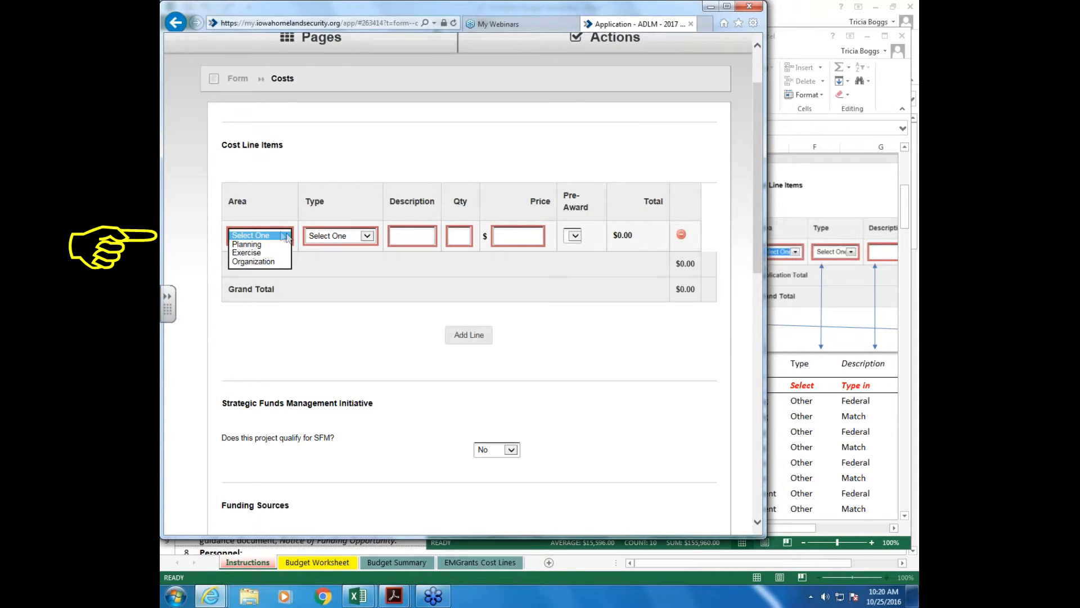
pyautogui.click(254, 245)
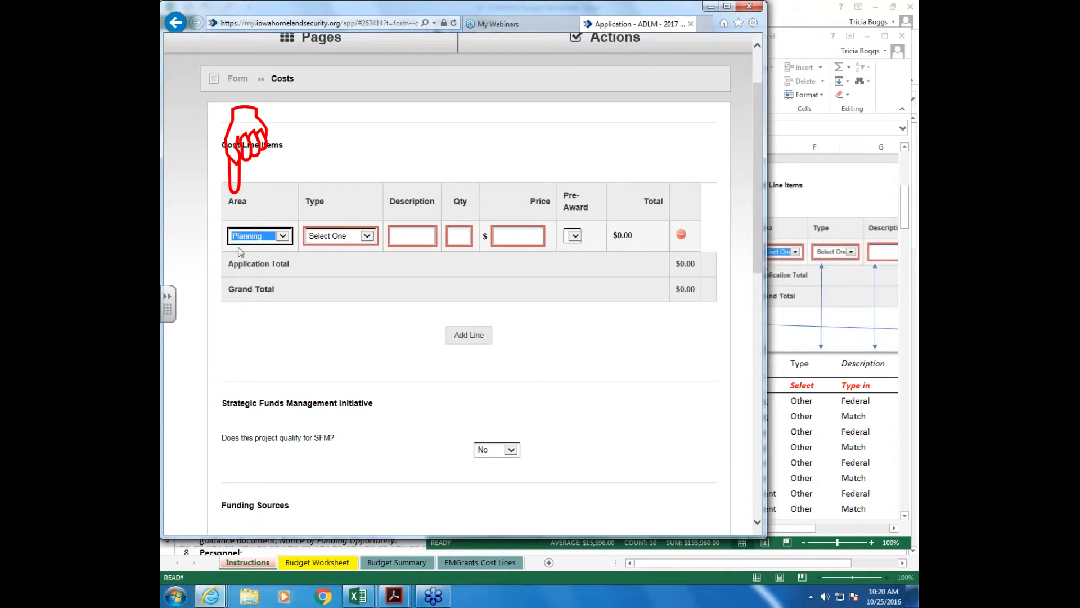
pyautogui.click(368, 237)
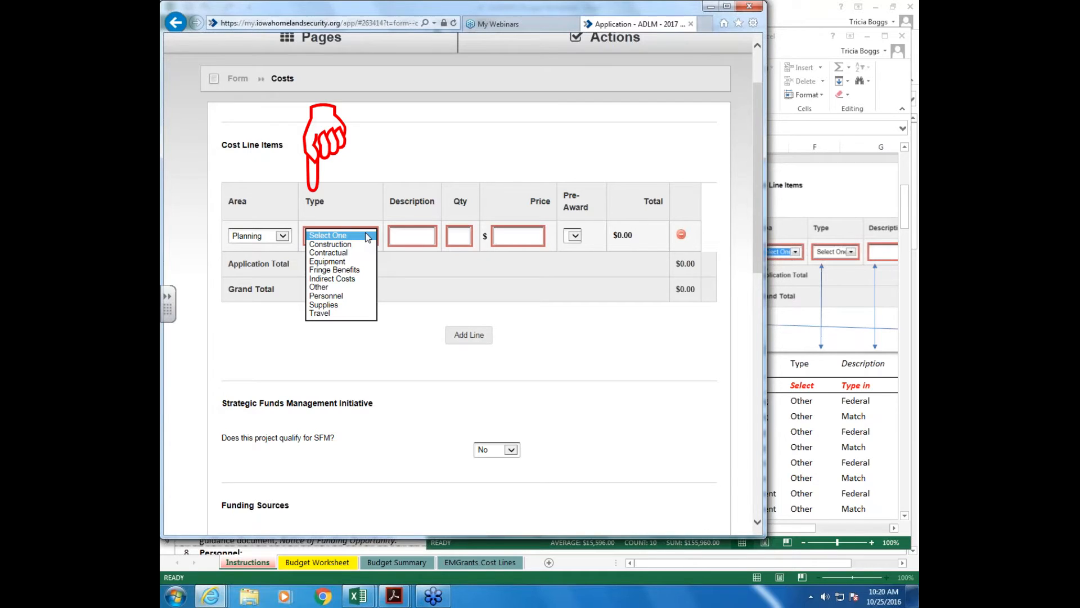
pyautogui.click(344, 287)
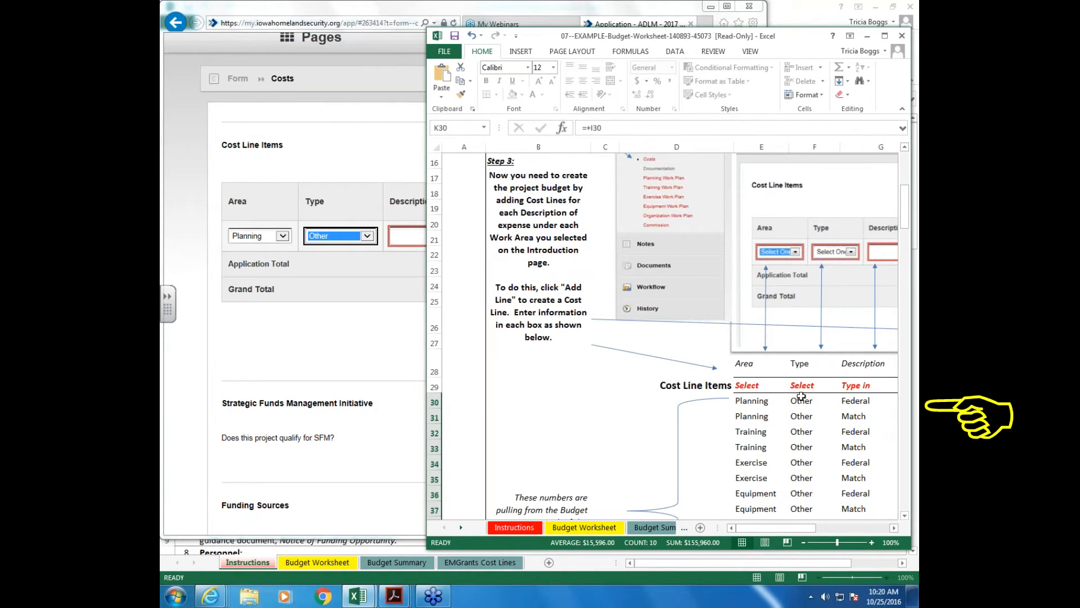
pyautogui.click(382, 313)
pyautogui.click(382, 314)
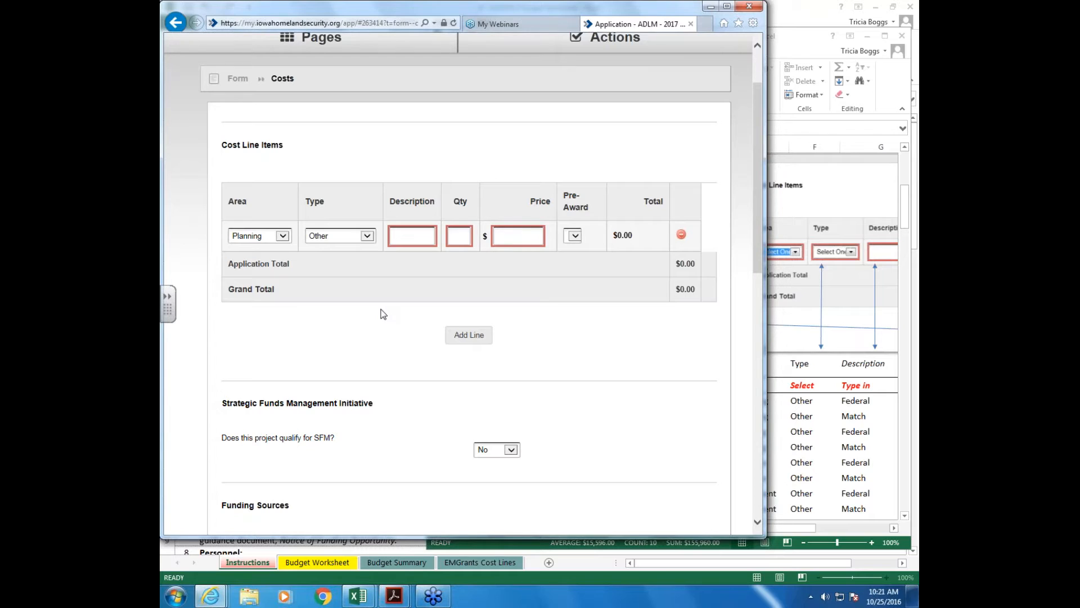
pyautogui.click(425, 282)
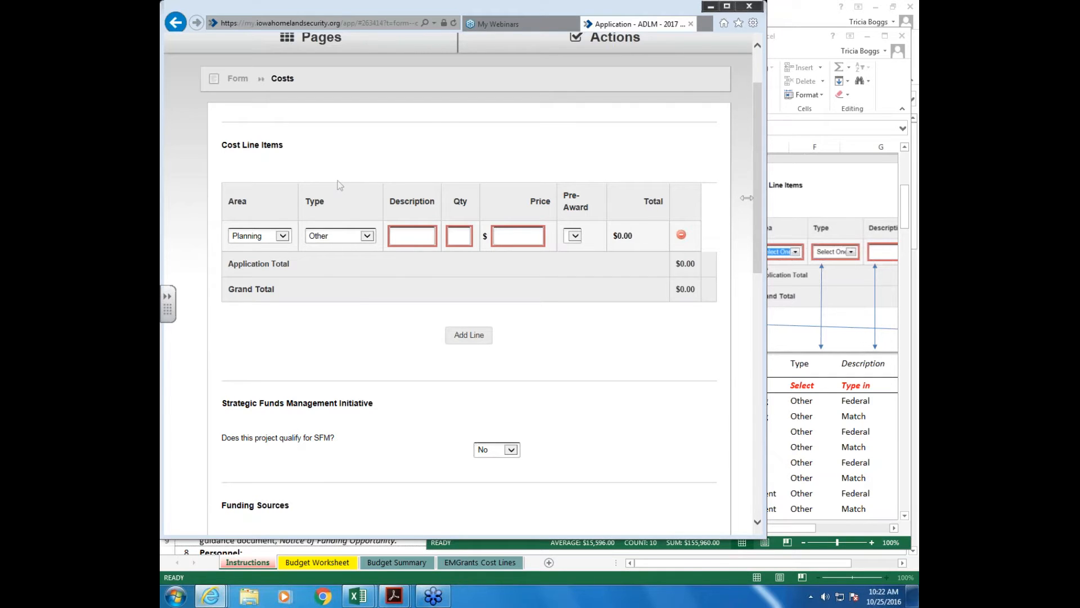
# Step: Check the Description, Qty and Price columns of the example worksheet's cost line items, and return to the Costs form
pyautogui.click(786, 415)
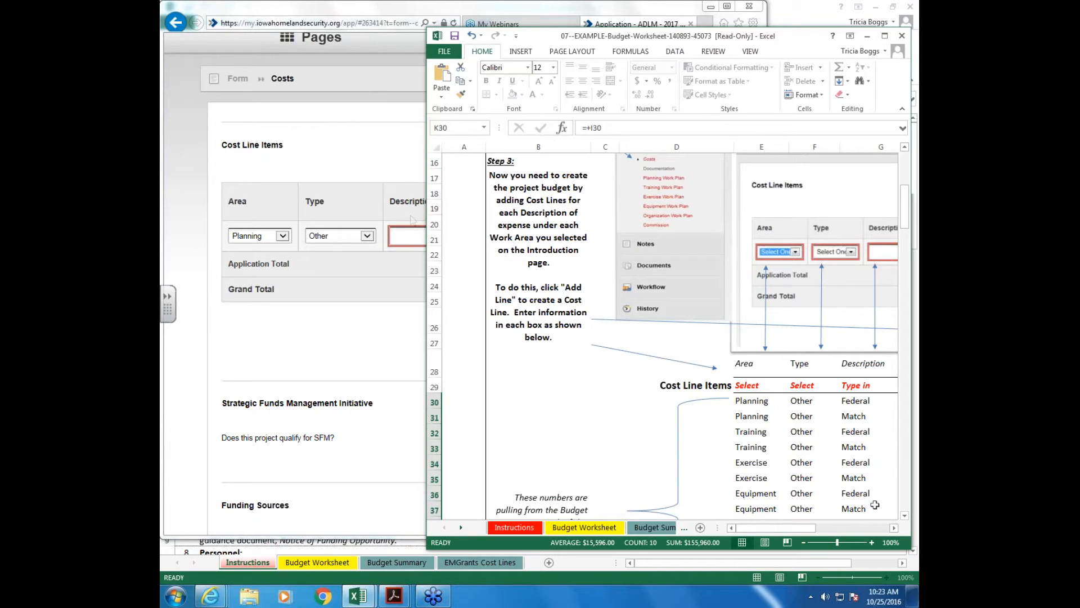
pyautogui.moveTo(772, 529); pyautogui.dragTo(786, 529)
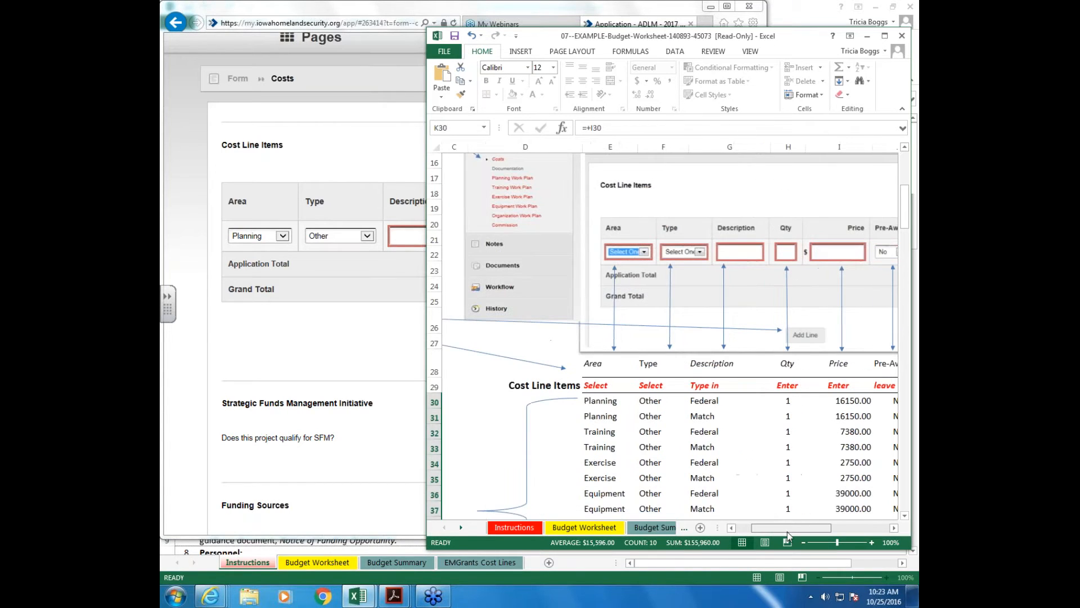
pyautogui.click(708, 364)
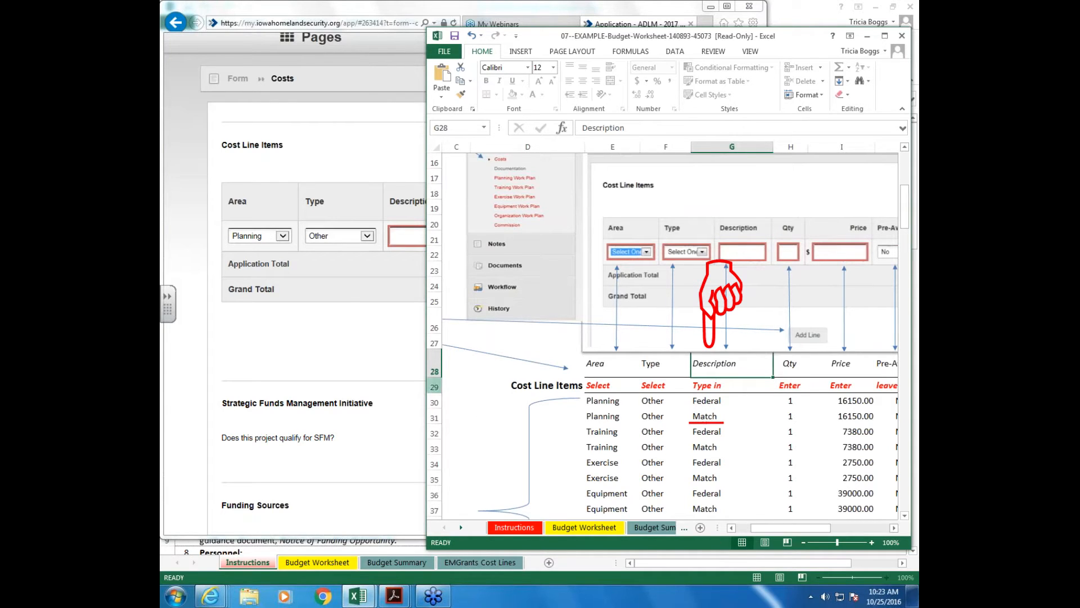
pyautogui.click(350, 292)
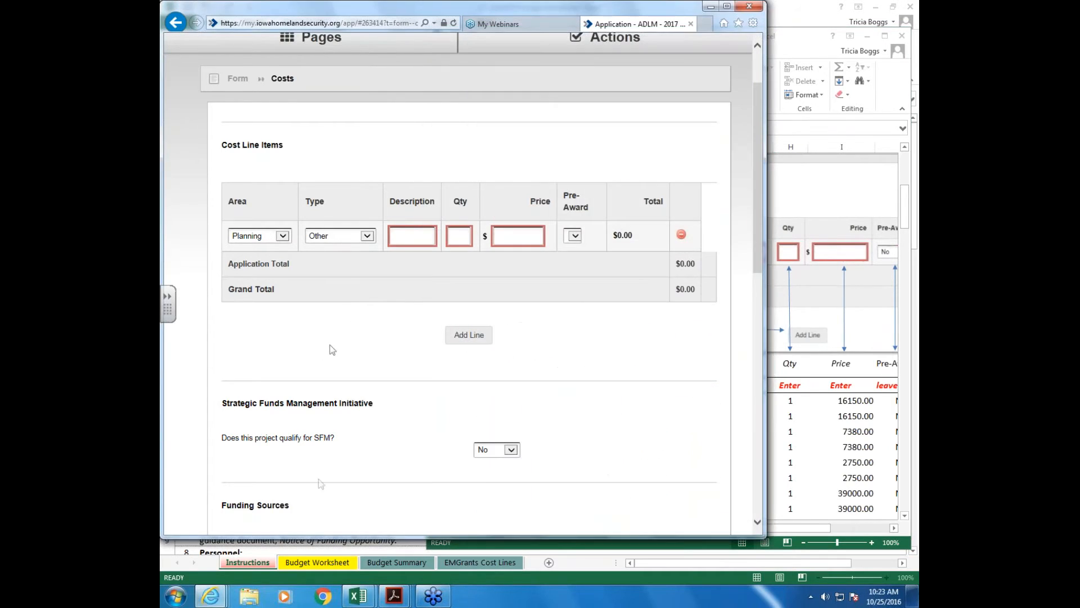
# Step: Complete the first Planning line with description Federal, quantity 1, price 16150 and Pre-Award No
pyautogui.click(415, 235)
pyautogui.write('Federal')
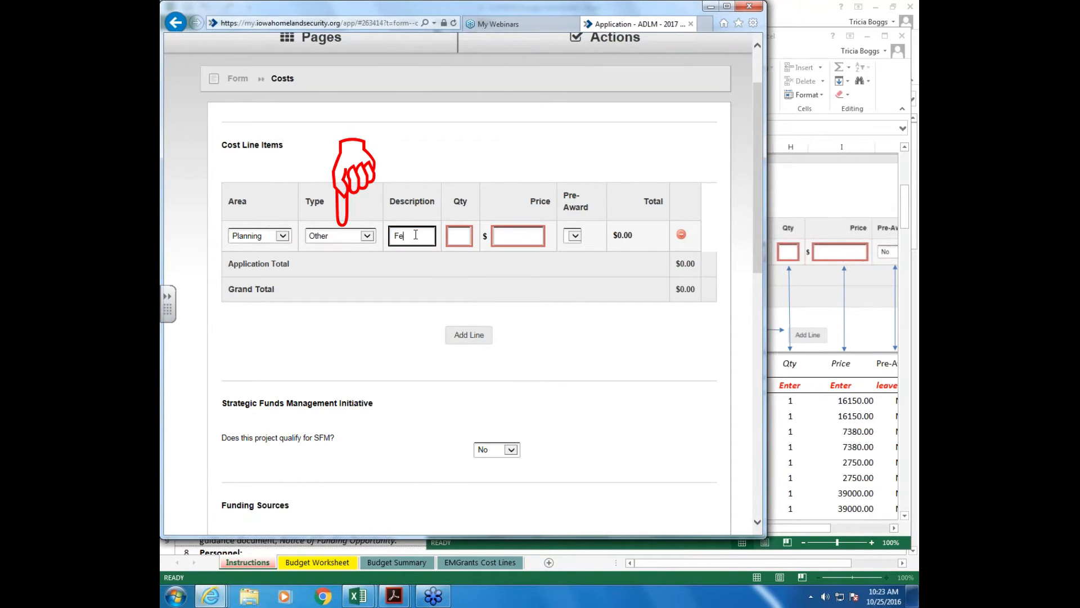
pyautogui.press('Tab')
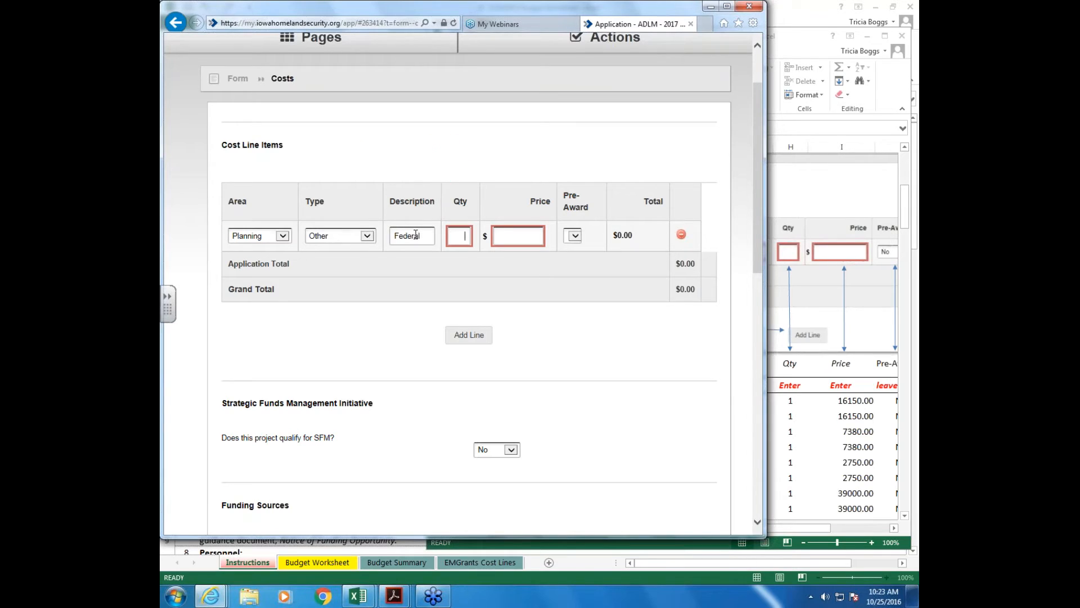
pyautogui.write('1')
pyautogui.press('Tab')
pyautogui.write('16150')
pyautogui.press('Tab')
pyautogui.click(566, 237)
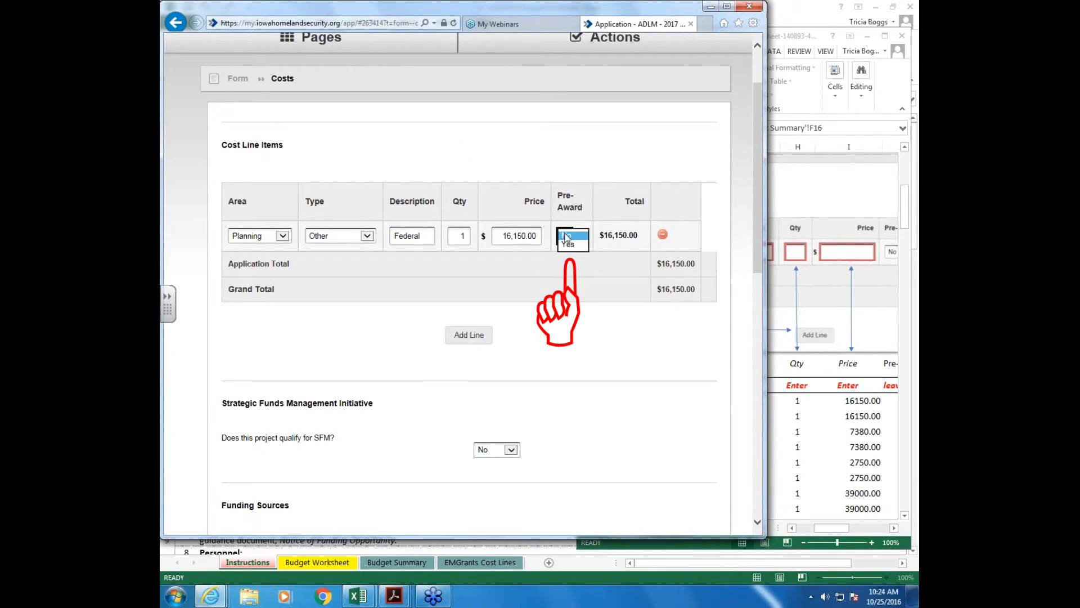
pyautogui.click(566, 236)
pyautogui.click(547, 255)
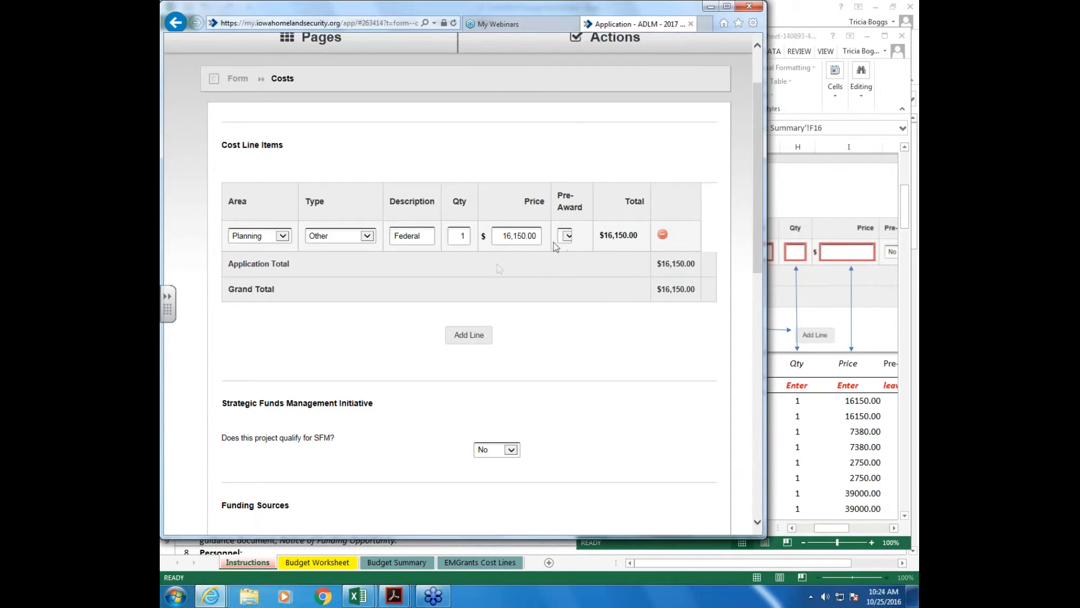
# Step: Add a second cost line matching the example worksheet, with area Planning and type Other
pyautogui.click(478, 341)
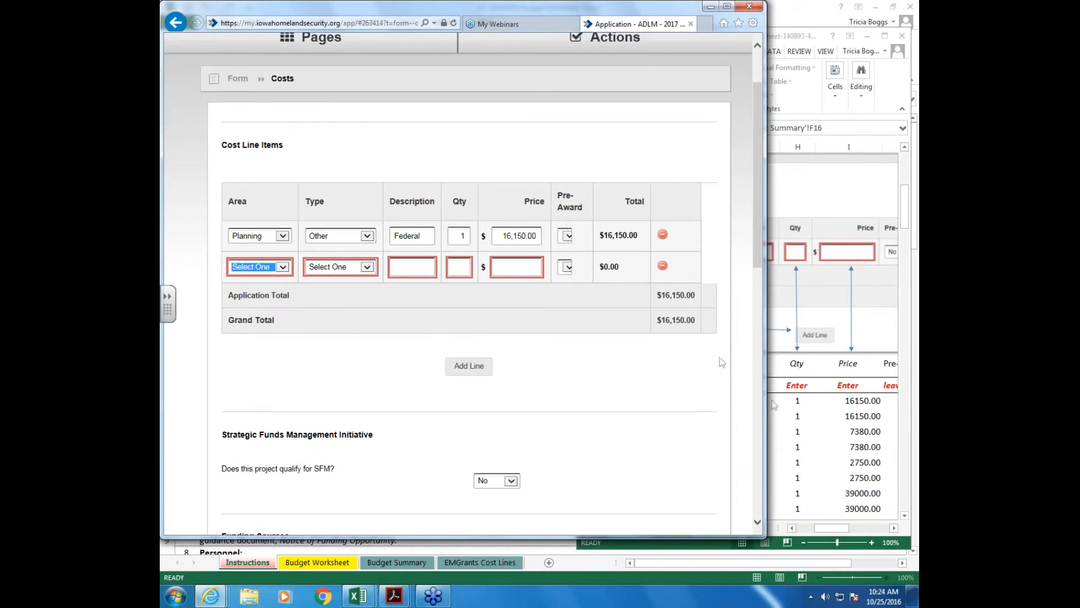
pyautogui.click(830, 532)
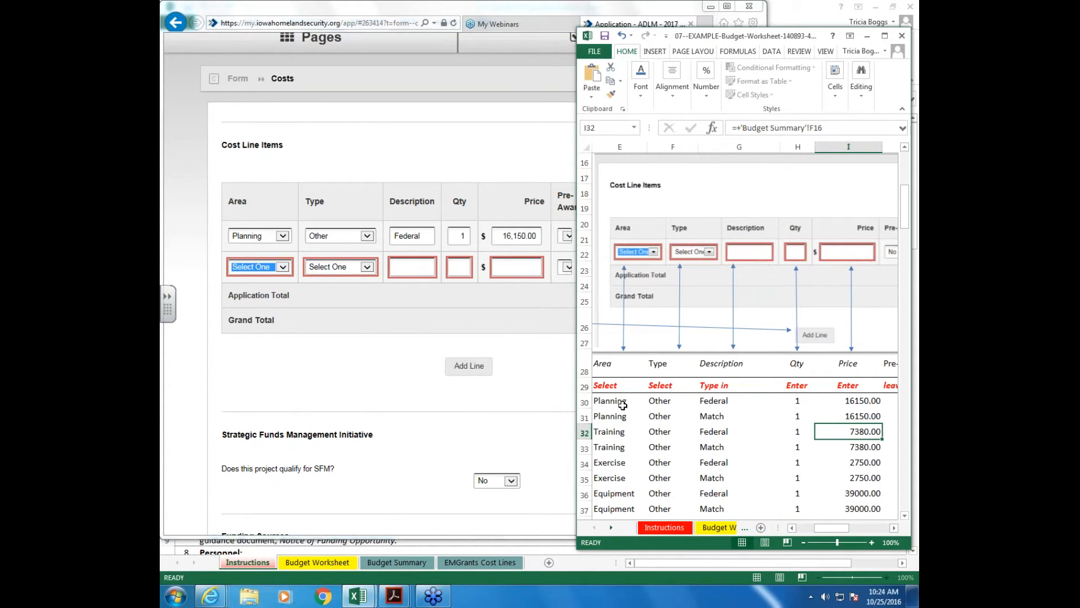
pyautogui.click(283, 268)
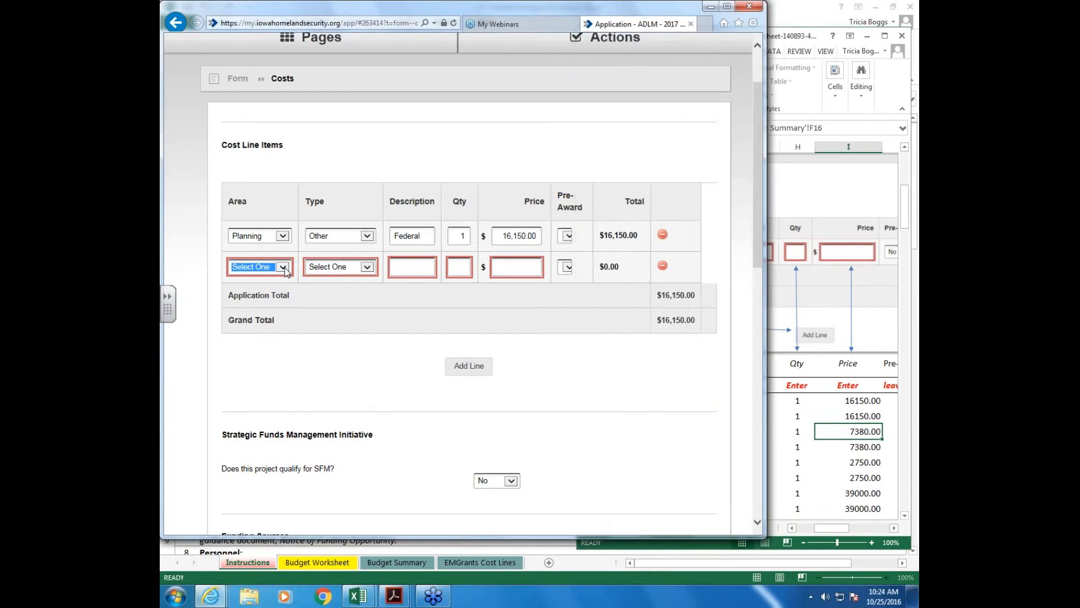
pyautogui.click(269, 276)
pyautogui.click(349, 267)
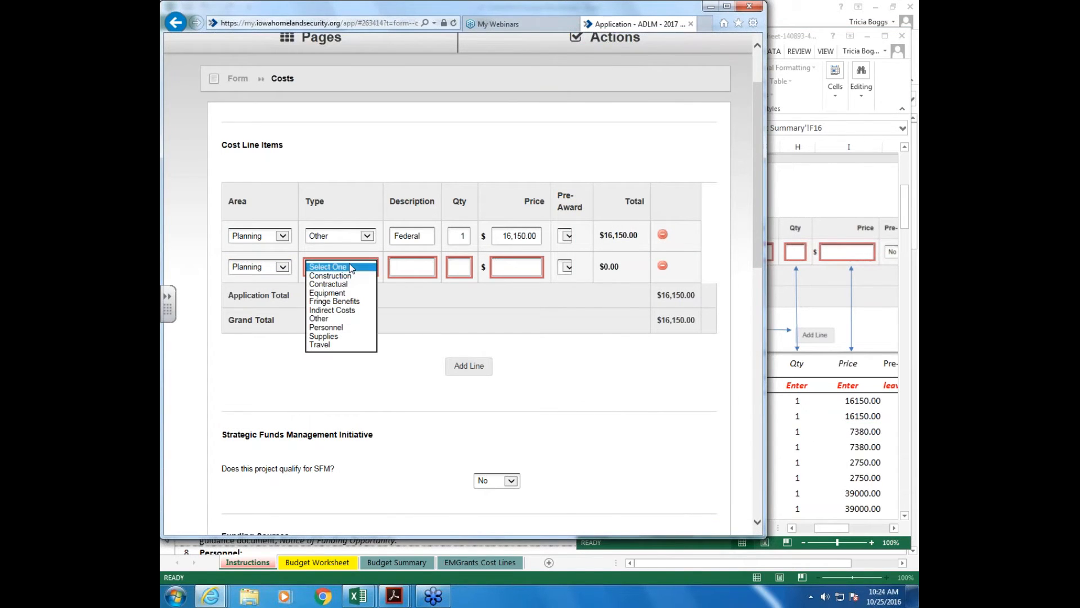
pyautogui.click(326, 319)
pyautogui.click(394, 269)
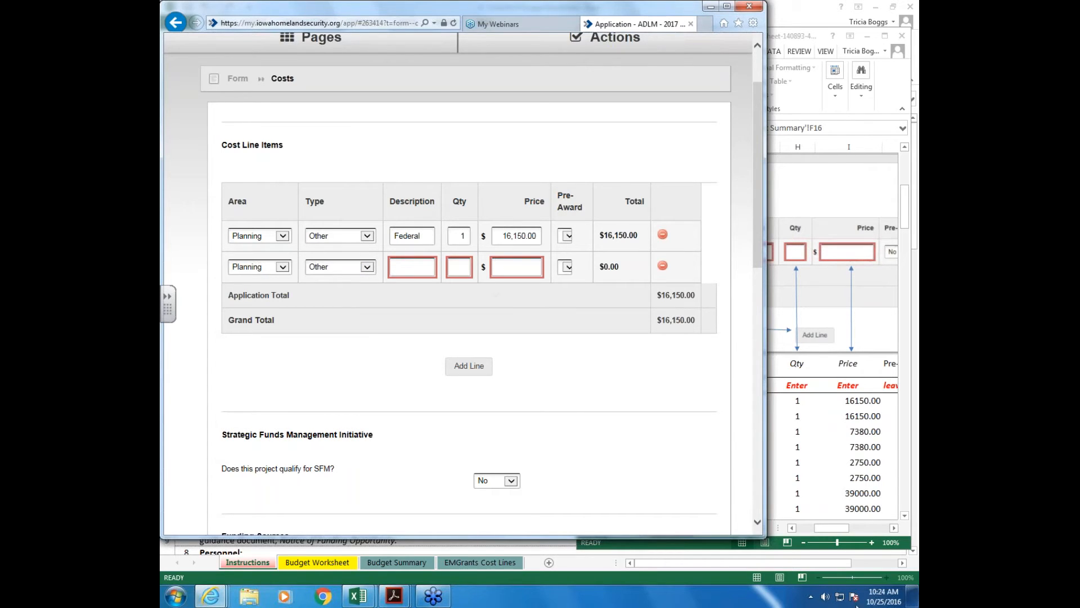
# Step: Check the example's second Planning row and fill the second line with description Match, quantity 1 and price 16150
pyautogui.click(819, 460)
pyautogui.click(713, 416)
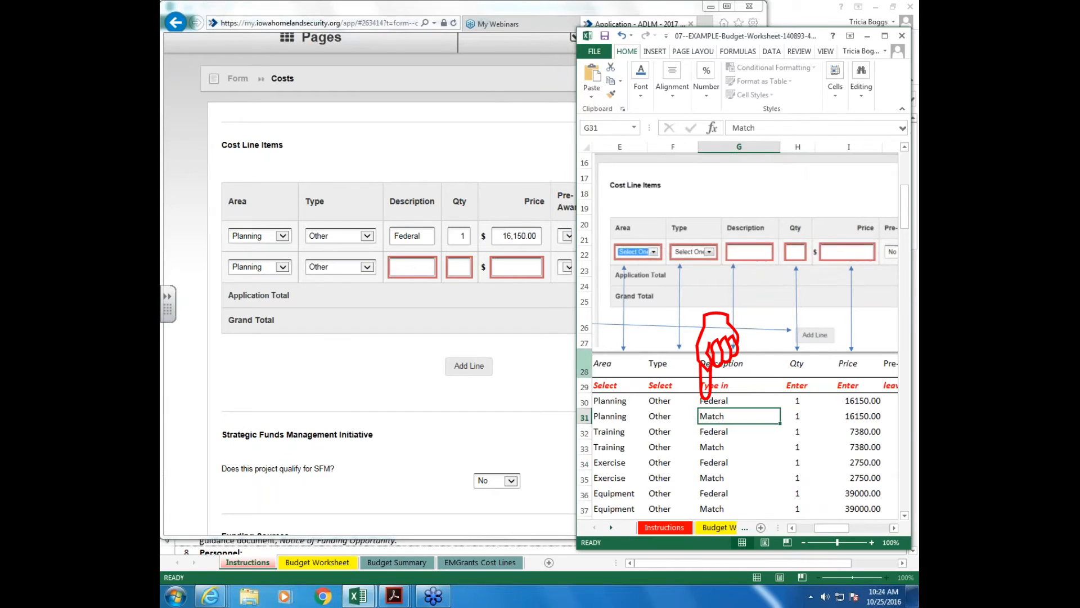
pyautogui.click(410, 264)
pyautogui.press('Tab')
pyautogui.write('1')
pyautogui.press('Tab')
pyautogui.write('16150')
pyautogui.press('Tab')
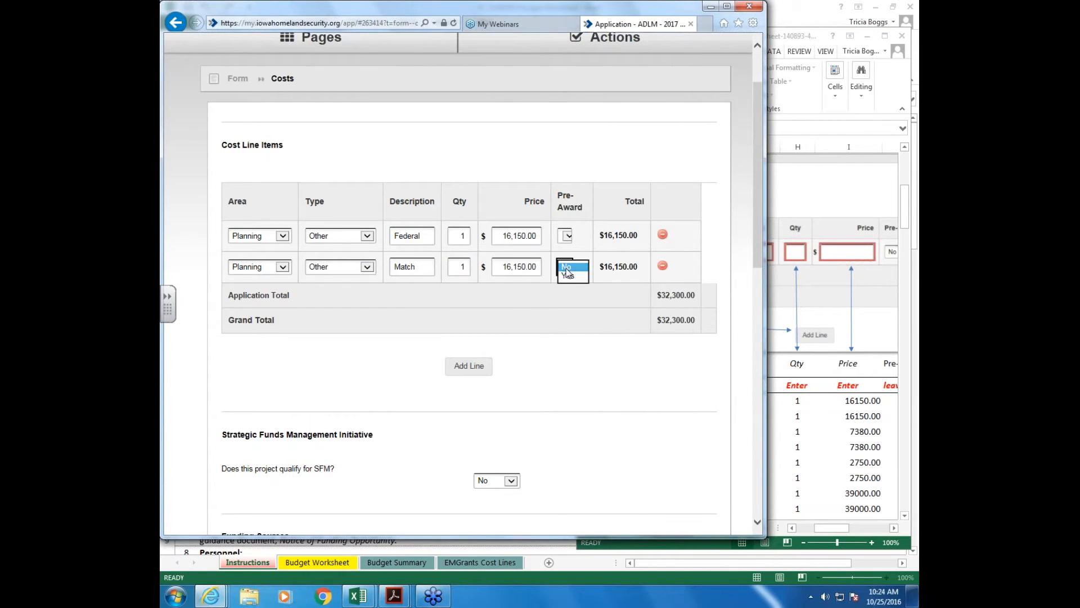
# Step: Add four more blank cost lines below the two Planning lines
pyautogui.click(458, 366)
pyautogui.click(468, 398)
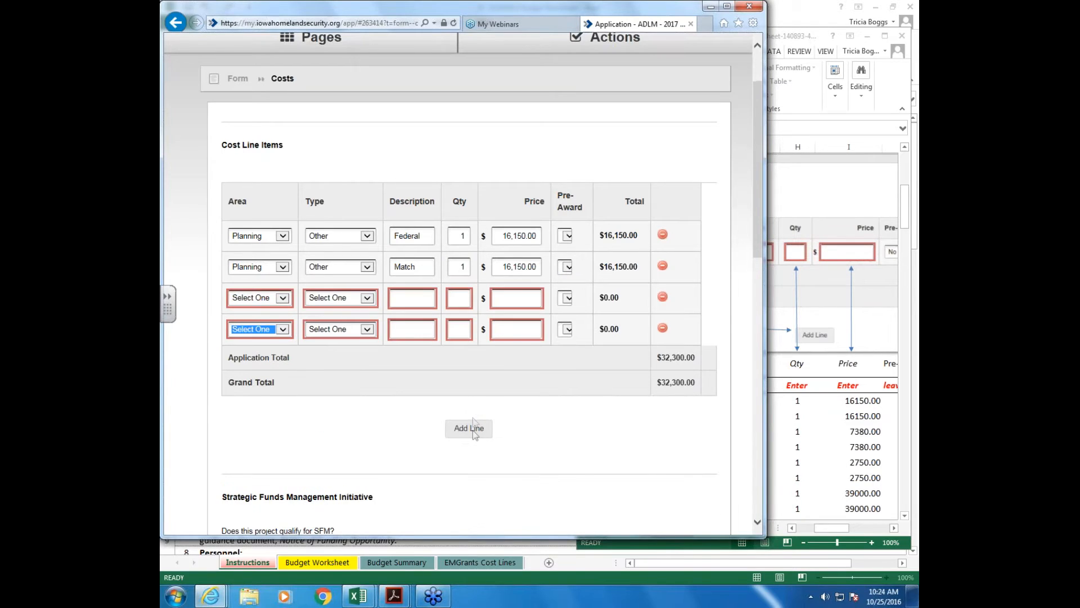
pyautogui.click(471, 428)
pyautogui.click(472, 459)
# Step: Set the area of the first two blank lines to Exercise and of the last two to Organization
pyautogui.click(280, 298)
pyautogui.click(248, 316)
pyautogui.click(280, 329)
pyautogui.click(248, 346)
pyautogui.click(280, 360)
pyautogui.click(253, 386)
pyautogui.click(280, 391)
pyautogui.click(253, 421)
# Step: Set the type of both Exercise lines and both Organization lines to Other
pyautogui.click(360, 298)
pyautogui.click(328, 349)
pyautogui.click(360, 329)
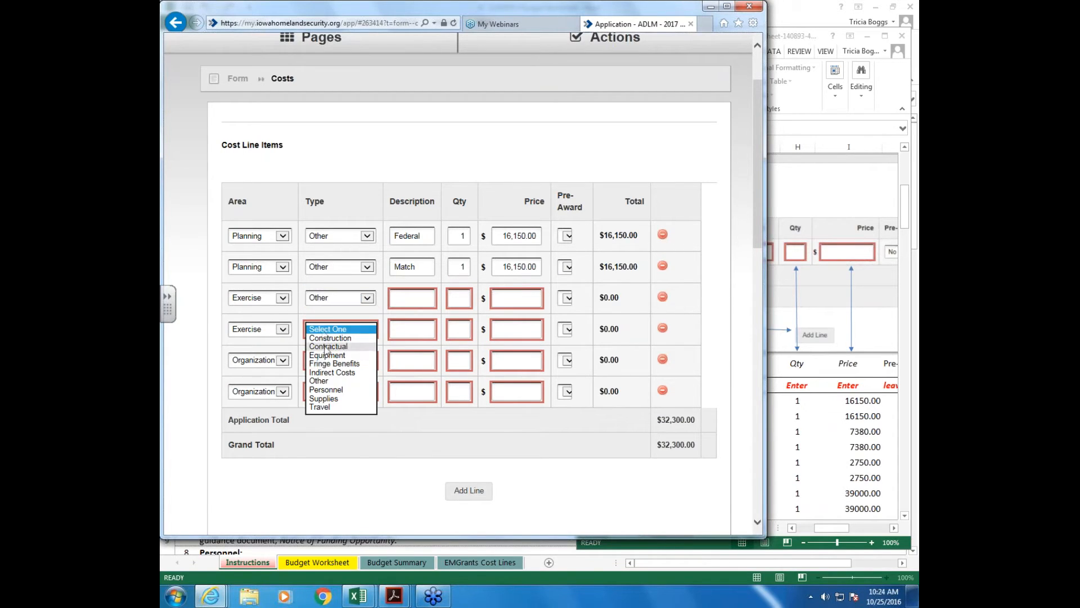
pyautogui.click(321, 382)
pyautogui.click(361, 360)
pyautogui.click(321, 412)
pyautogui.click(344, 393)
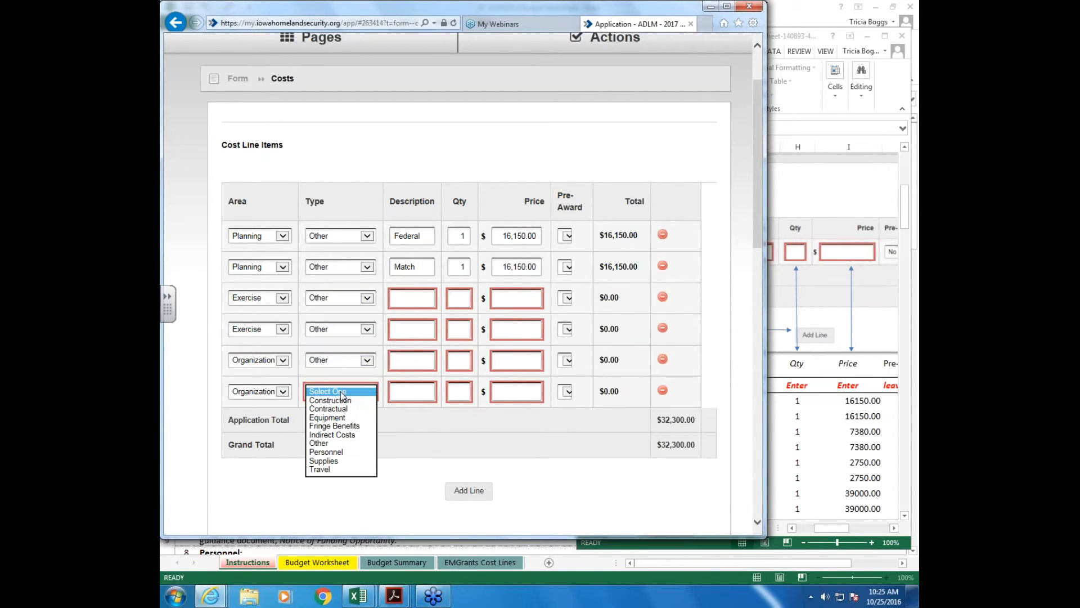
pyautogui.click(347, 445)
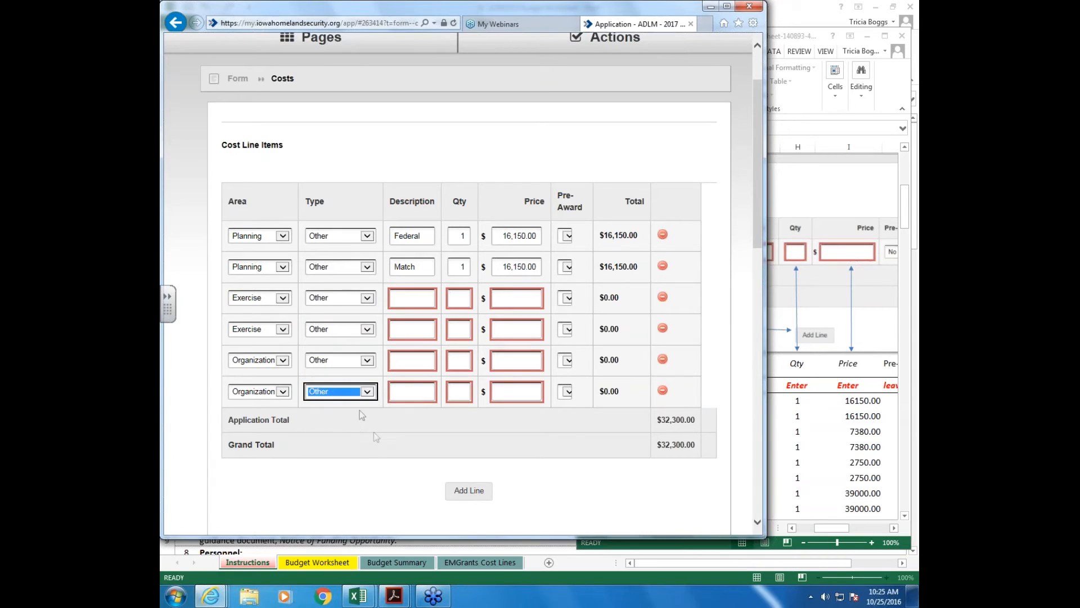
# Step: Describe the two Exercise lines as Federal and Match, each with quantity 1
pyautogui.click(414, 294)
pyautogui.write('Federal')
pyautogui.press('Tab')
pyautogui.write('1')
pyautogui.press('Tab')
pyautogui.click(413, 330)
pyautogui.write('Match')
pyautogui.press('Tab')
pyautogui.write('1')
# Step: Describe the two Organization lines as Federal and Match, each with quantity 1
pyautogui.click(412, 379)
pyautogui.write('Federal')
pyautogui.press('Tab')
pyautogui.write('1')
pyautogui.click(414, 409)
pyautogui.write('Match')
pyautogui.press('Tab')
pyautogui.write('1')
pyautogui.press('Tab')
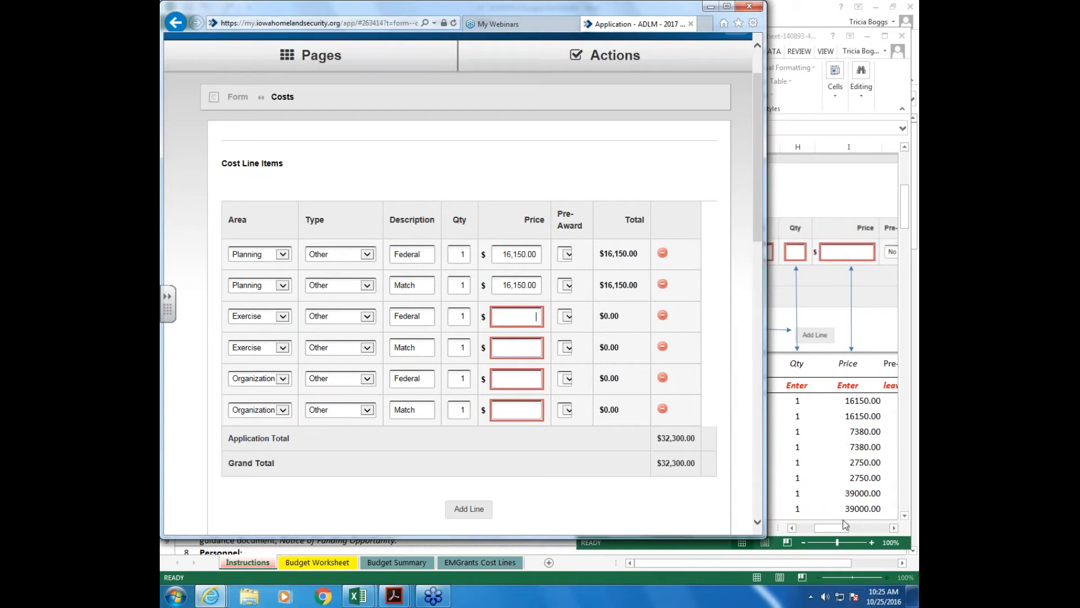
# Step: Set the price of both Exercise lines, Federal and Match, to 7,380
pyautogui.click(907, 443)
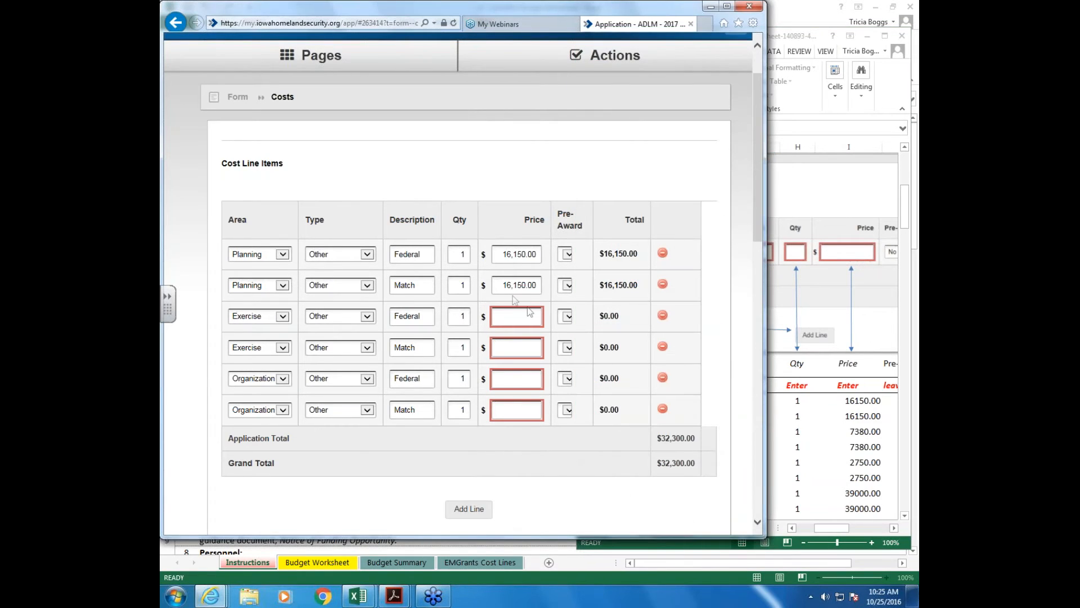
pyautogui.click(530, 313)
pyautogui.write('7,380')
pyautogui.click(536, 347)
pyautogui.write('7380')
pyautogui.press('Tab')
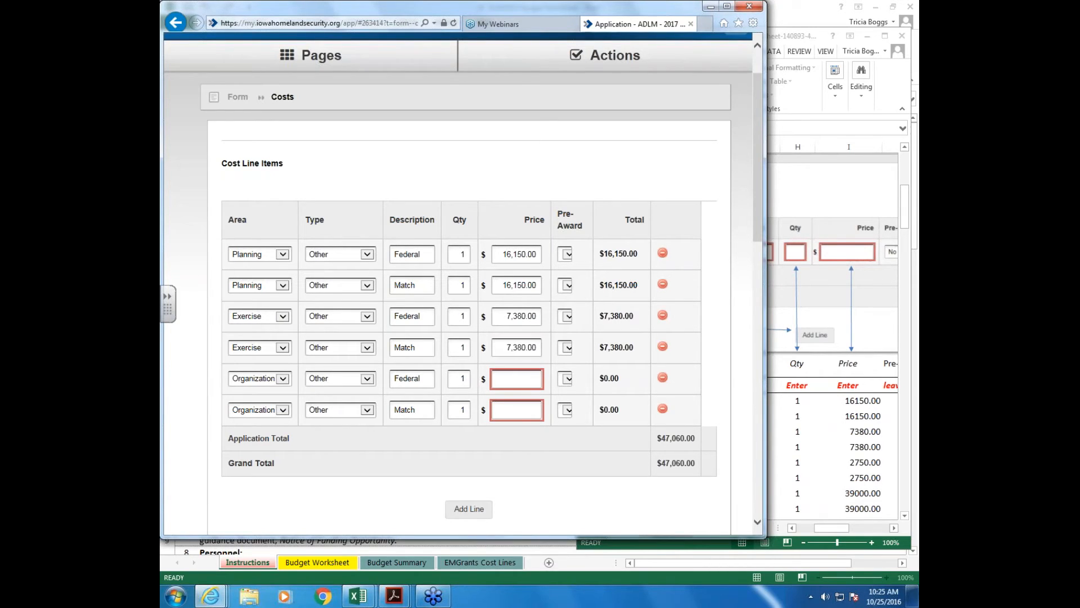
# Step: Set the price of both Organization lines, Federal and Match, to 2,750
pyautogui.write('2,750')
pyautogui.click(503, 410)
pyautogui.write('2750')
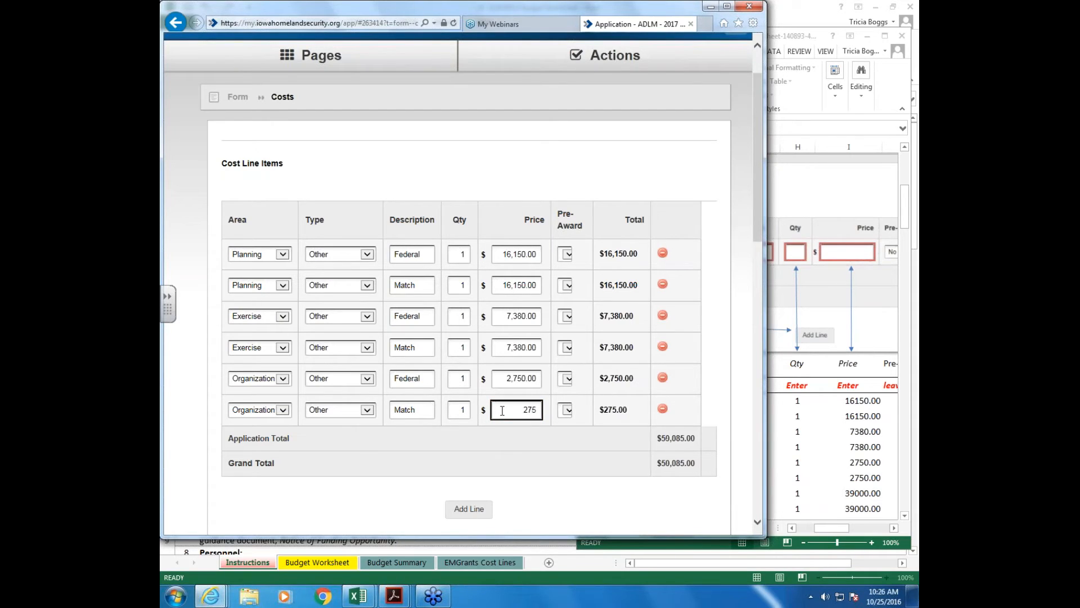
pyautogui.click(548, 447)
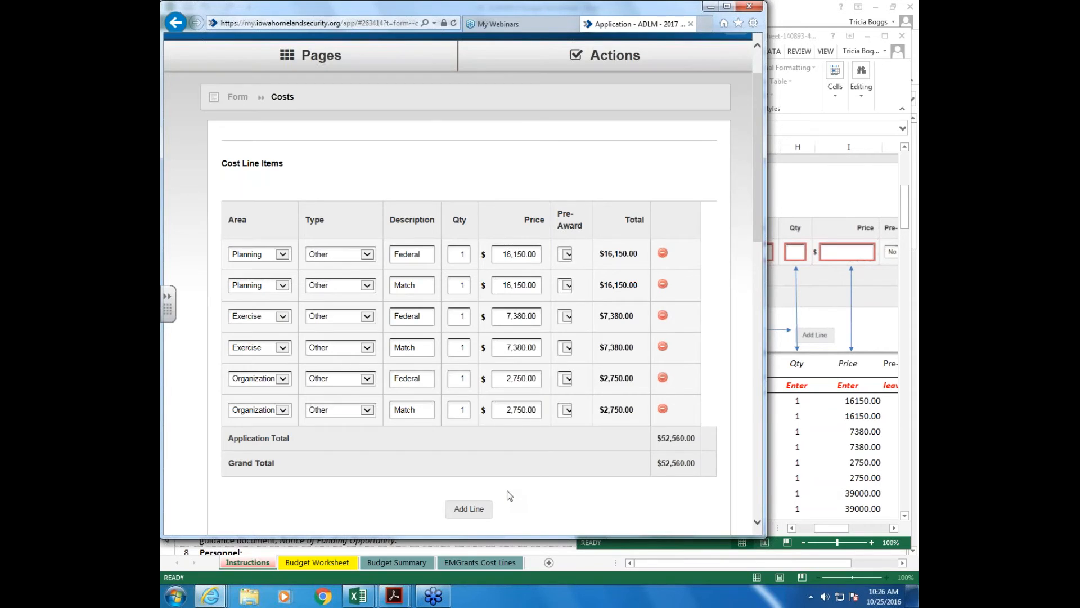
# Step: Change the first Planning line's type to Contractual and its description to Awareness
pyautogui.scroll(-1, 510, 495)
pyautogui.scroll(-2, 510, 495)
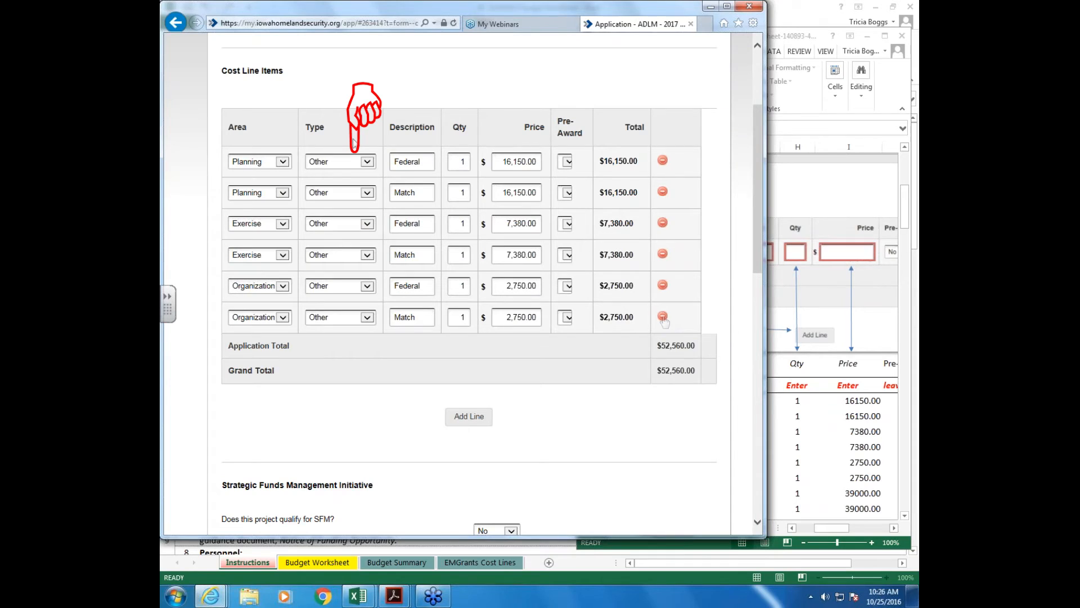
pyautogui.click(365, 162)
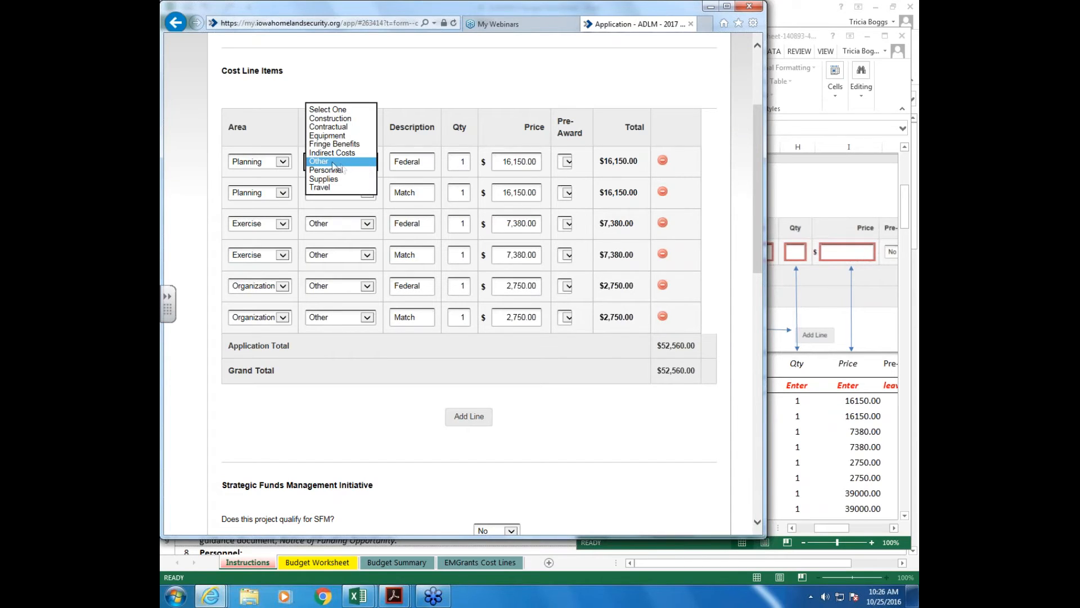
pyautogui.press('Up')
pyautogui.press('Up')
pyautogui.press('Up')
pyautogui.press('Up')
pyautogui.press('Return')
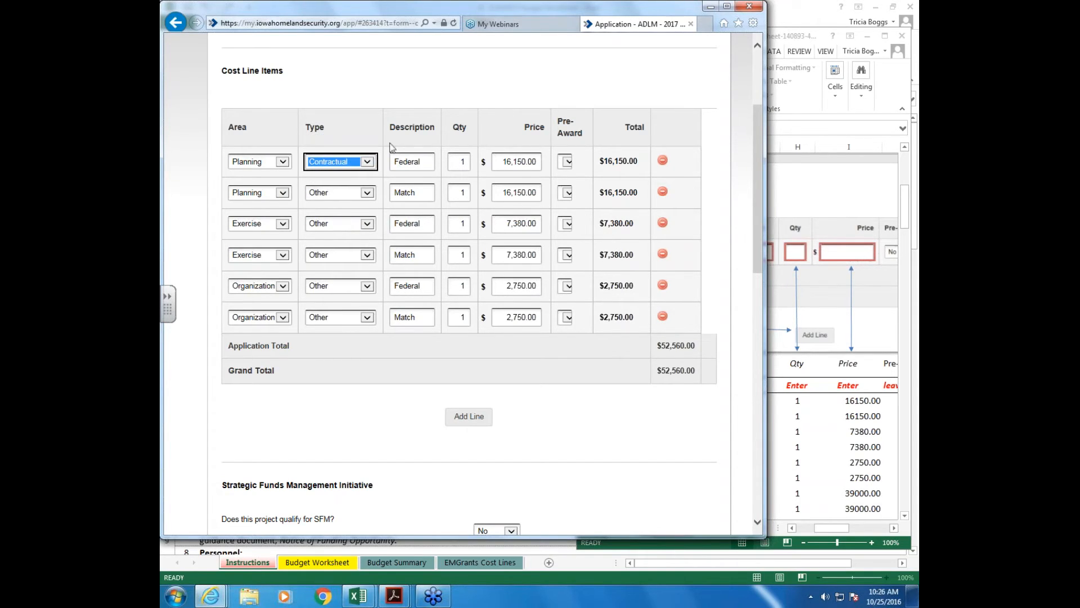
pyautogui.press('Tab')
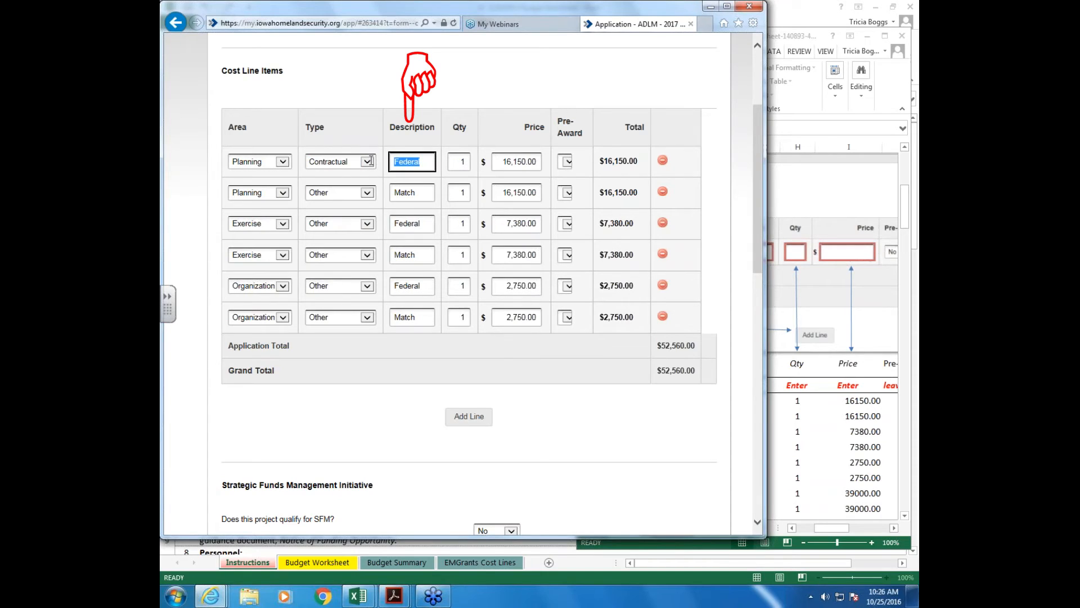
pyautogui.write('Awa')
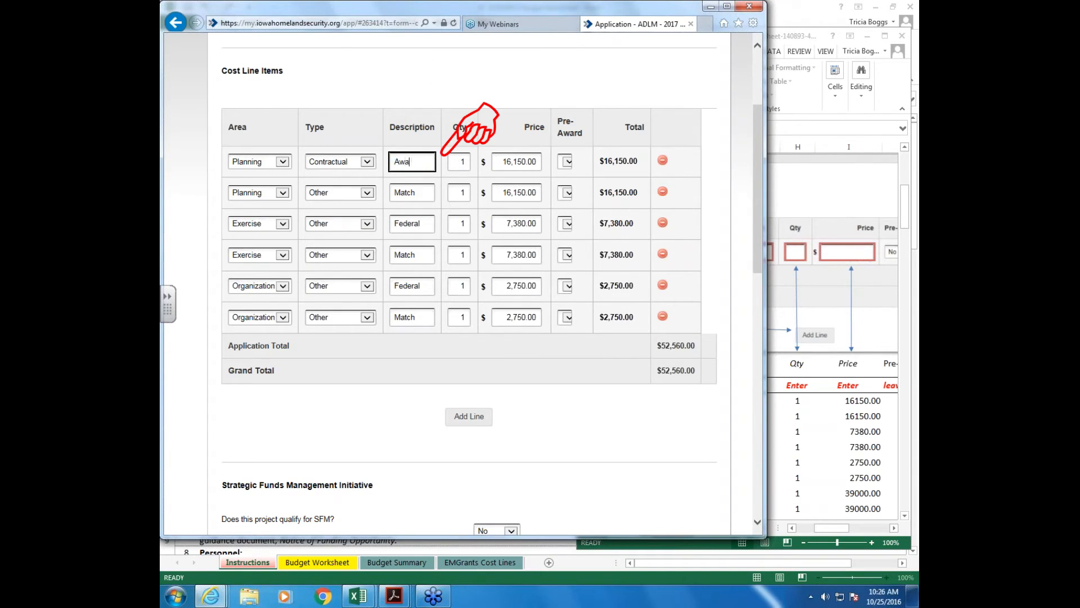
pyautogui.write('reness')
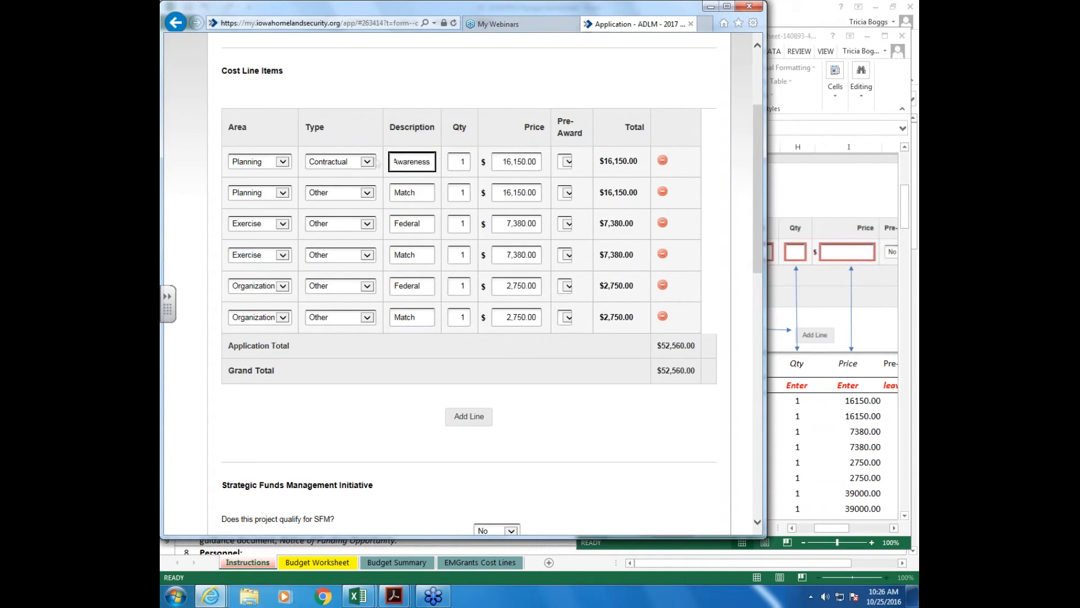
pyautogui.click(340, 193)
pyautogui.click(320, 158)
pyautogui.click(269, 163)
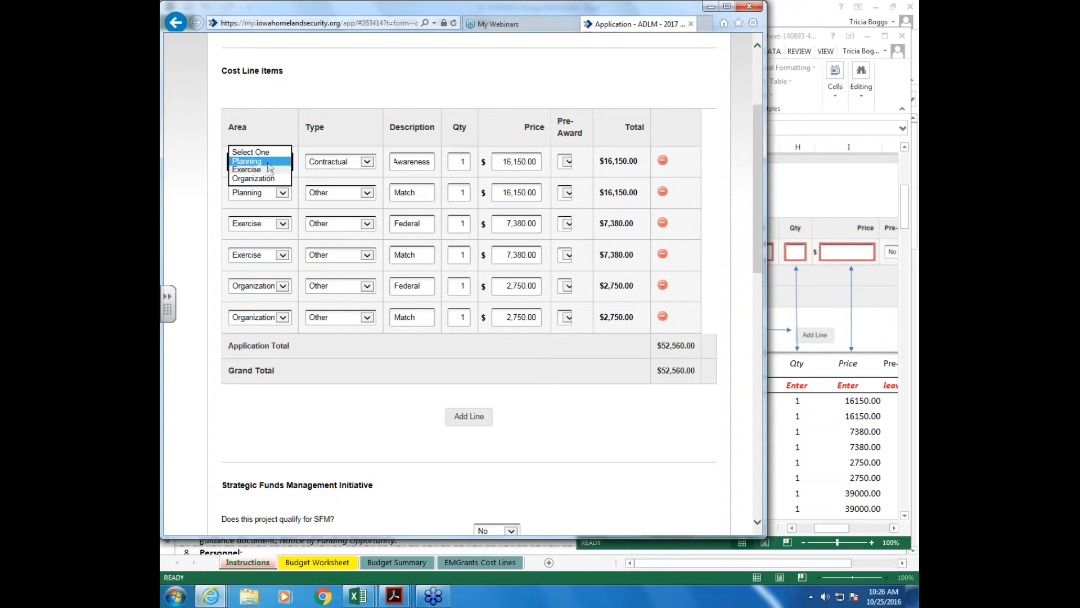
pyautogui.click(349, 162)
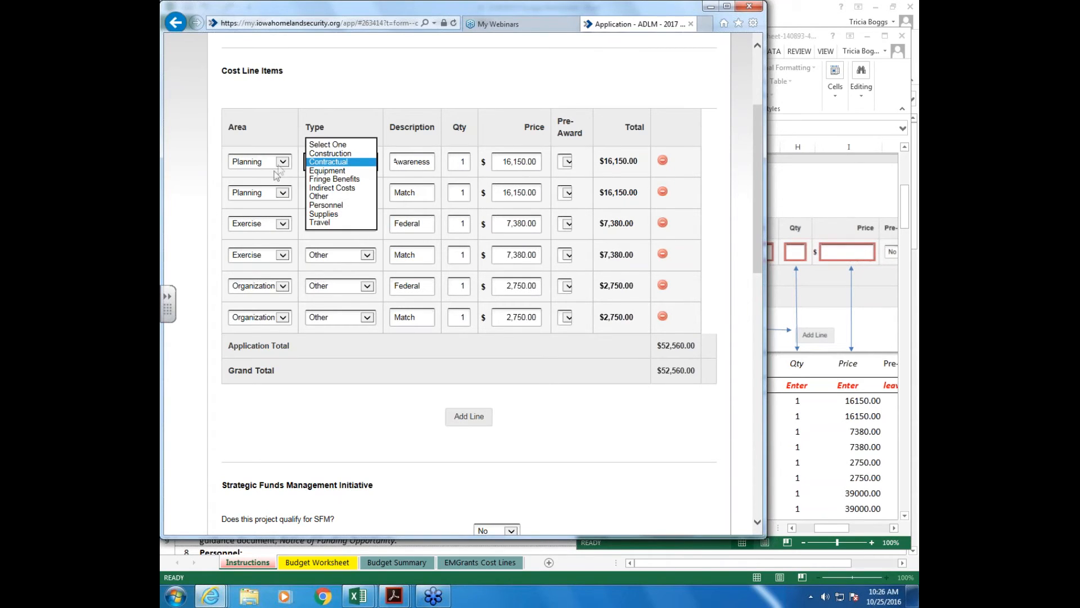
pyautogui.click(286, 207)
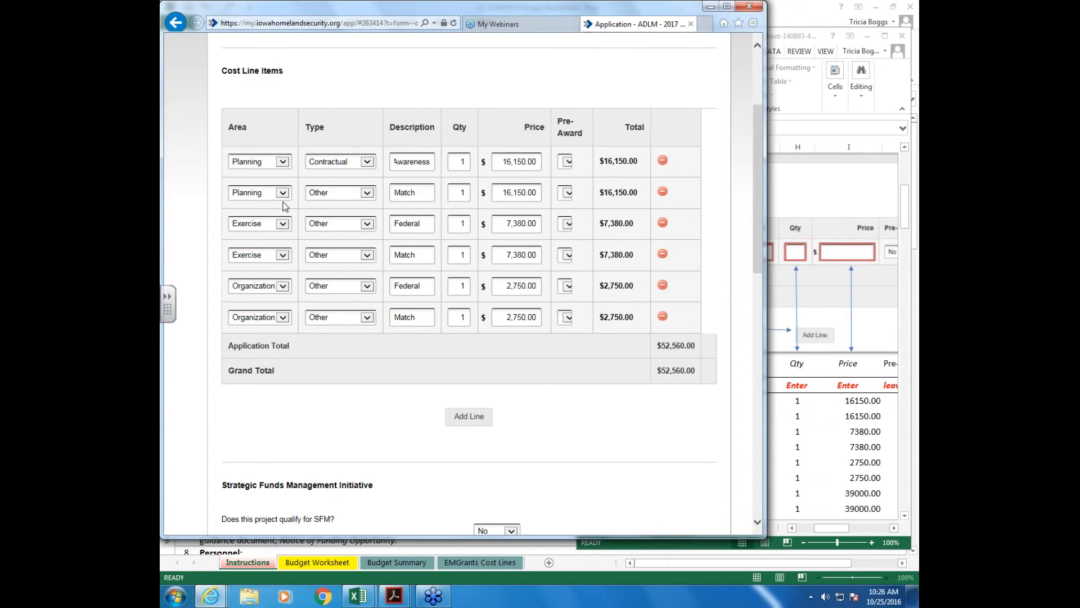
# Step: Delete both Exercise lines and both Organization lines from the cost line items
pyautogui.click(663, 224)
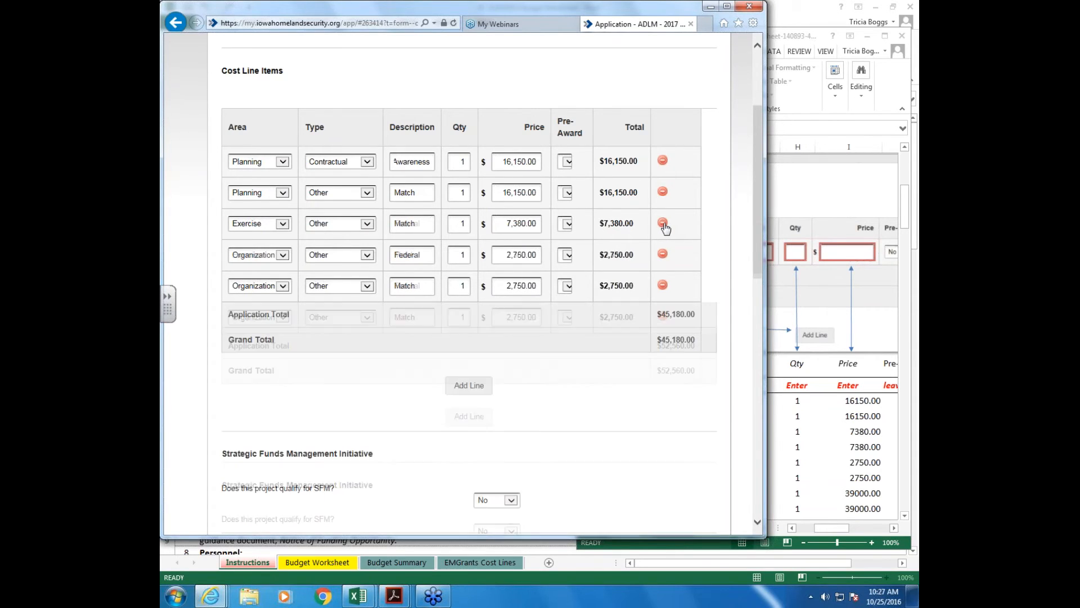
pyautogui.click(663, 224)
pyautogui.click(663, 224)
pyautogui.click(664, 224)
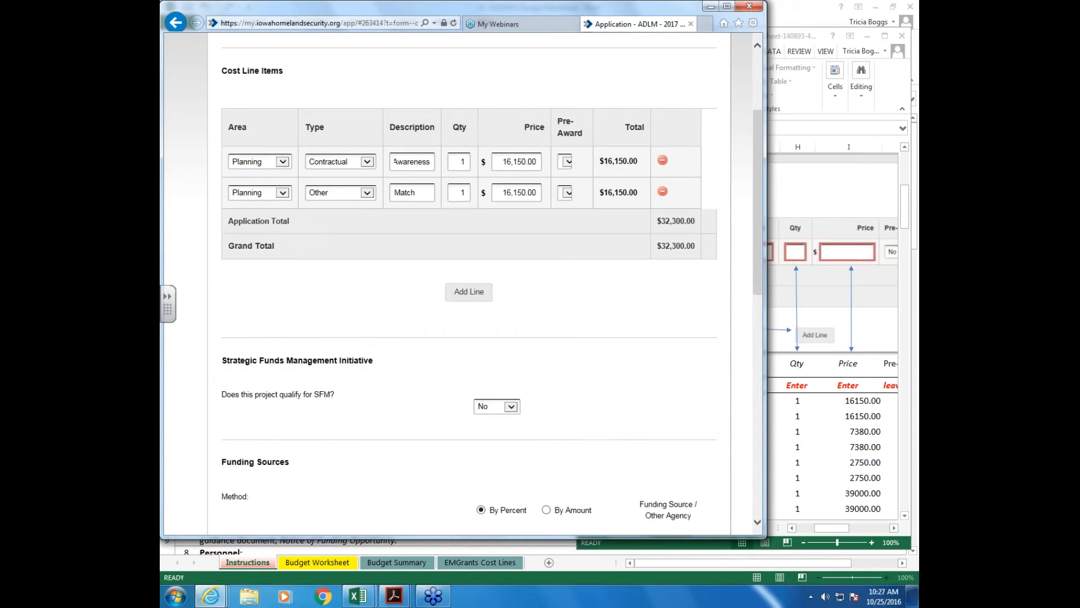
# Step: Set the Contractual planning line's quantity to 2 and its price to 500
pyautogui.doubleClick(462, 162)
pyautogui.write('2')
pyautogui.press('Tab')
pyautogui.write('500')
pyautogui.press('Tab')
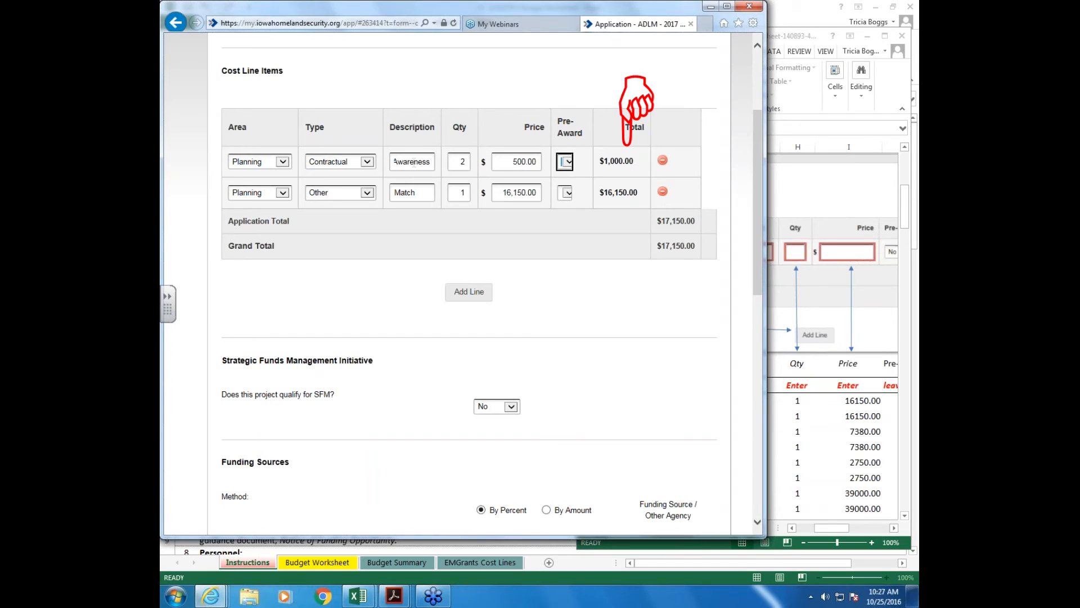
# Step: Delete the Match line, and set the remaining Contractual line to quantity 1 and price 1,000
pyautogui.click(663, 192)
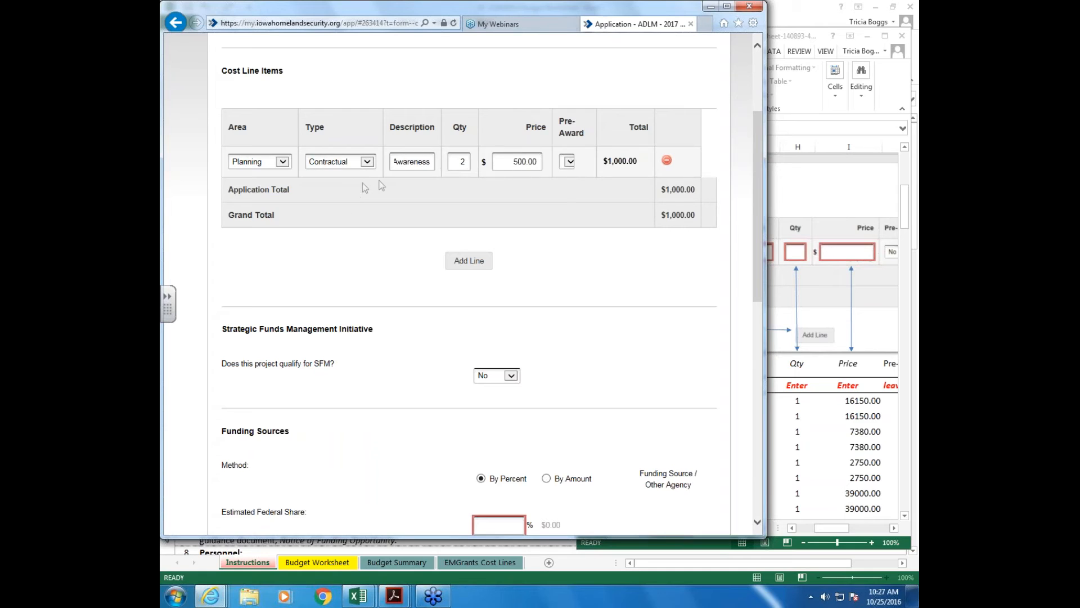
pyautogui.press('Tab')
pyautogui.write('1')
pyautogui.press('Tab')
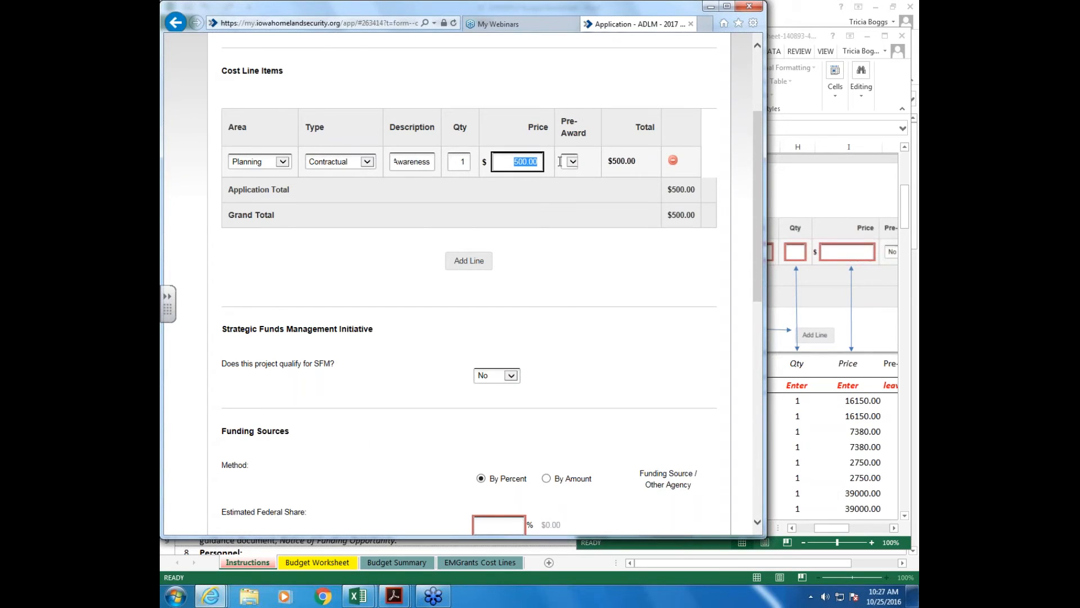
pyautogui.write('1000')
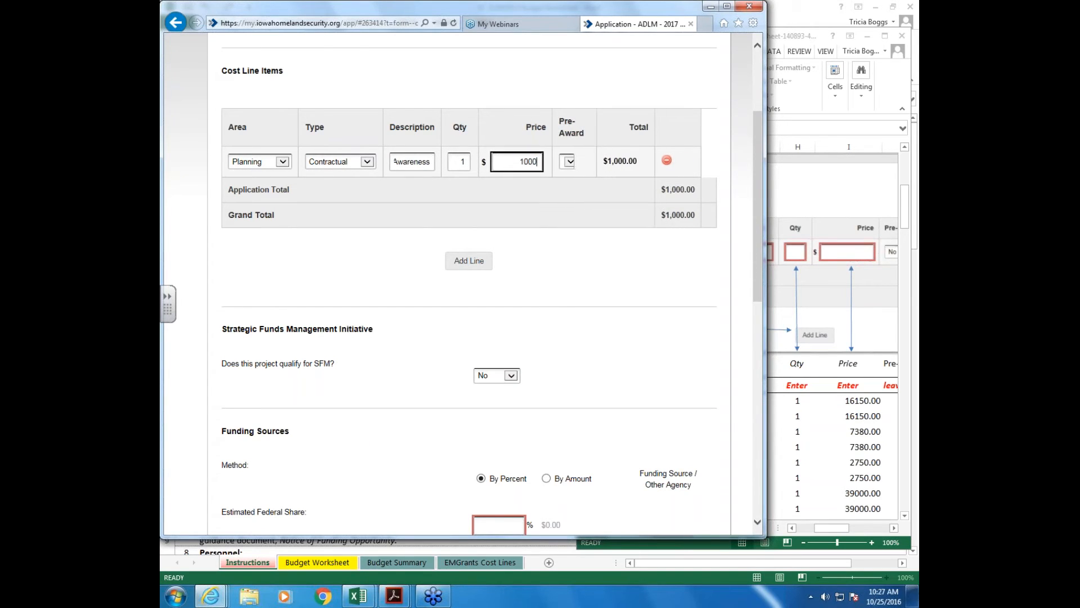
pyautogui.click(579, 234)
# Step: Replace the Contractual line's description with "commodity flow study"
pyautogui.click(394, 161)
pyautogui.moveTo(394, 161); pyautogui.dragTo(466, 163)
pyautogui.write('comm')
pyautogui.write('odity flow s')
pyautogui.write('tudy')
pyautogui.press('Tab')
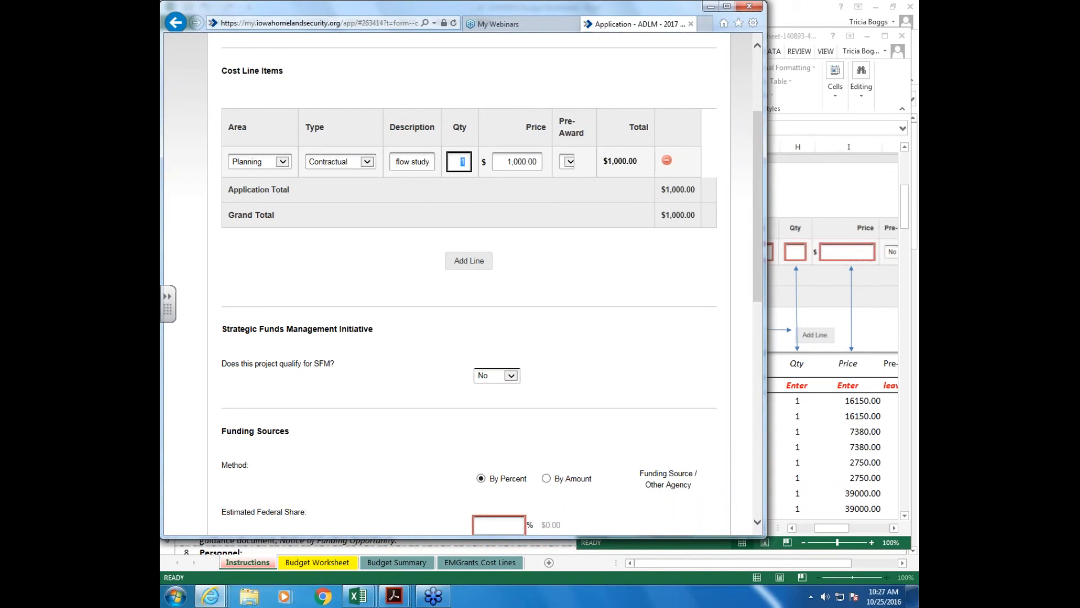
# Step: Add a second cost line with area Planning and type Contractual
pyautogui.click(458, 261)
pyautogui.click(270, 190)
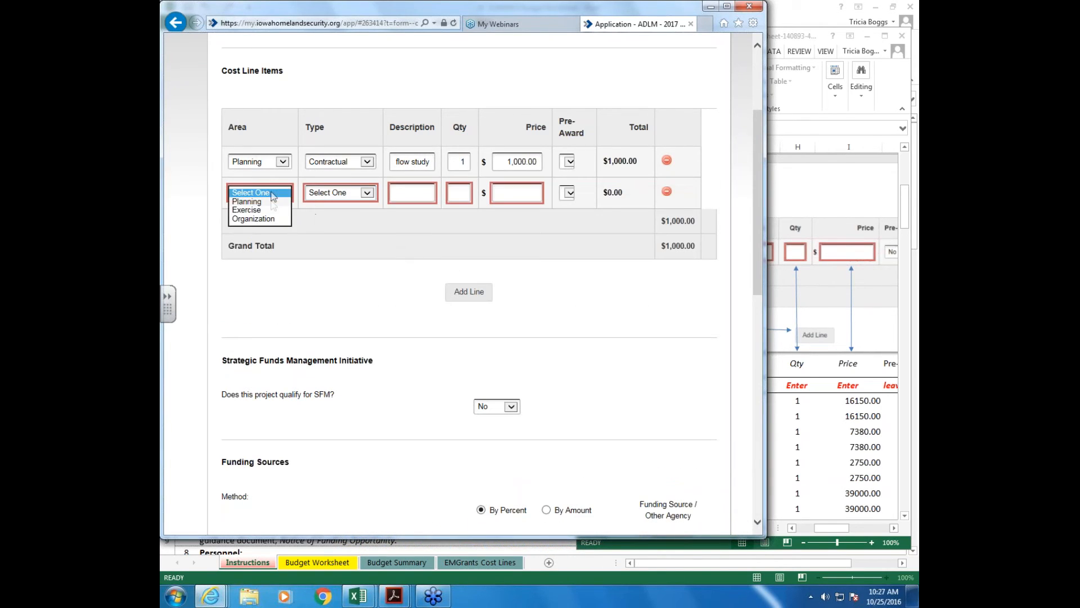
pyautogui.click(268, 202)
pyautogui.click(322, 193)
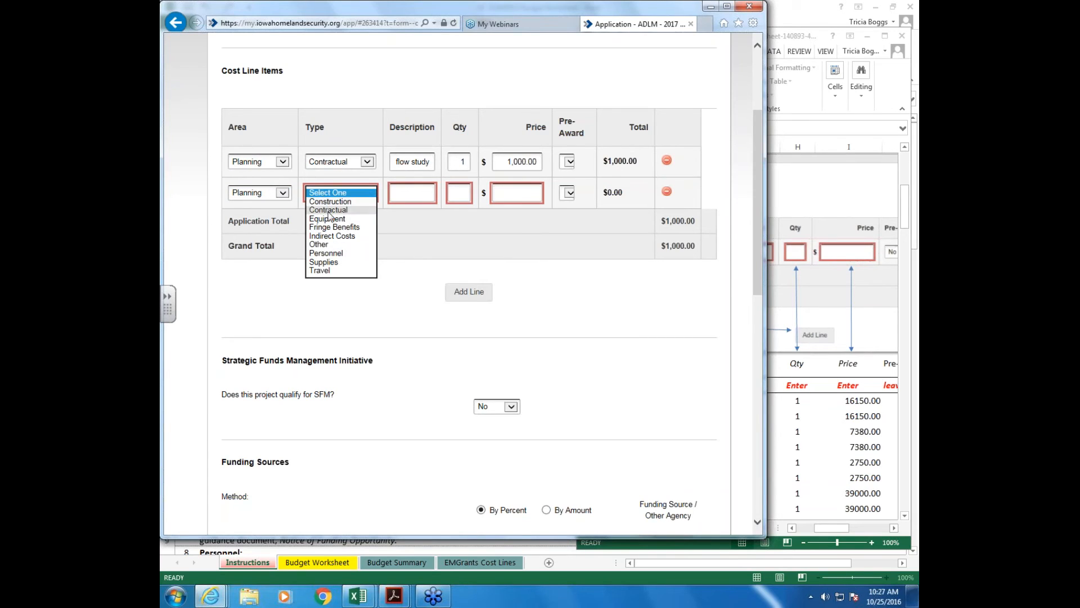
pyautogui.click(328, 210)
# Step: Describe the new line as "esf 10 update" with quantity 1 and price 1,500
pyautogui.press('Tab')
pyautogui.write('esf 10 update')
pyautogui.press('Tab')
pyautogui.write('1')
pyautogui.press('Tab')
pyautogui.write('1500')
pyautogui.click(634, 305)
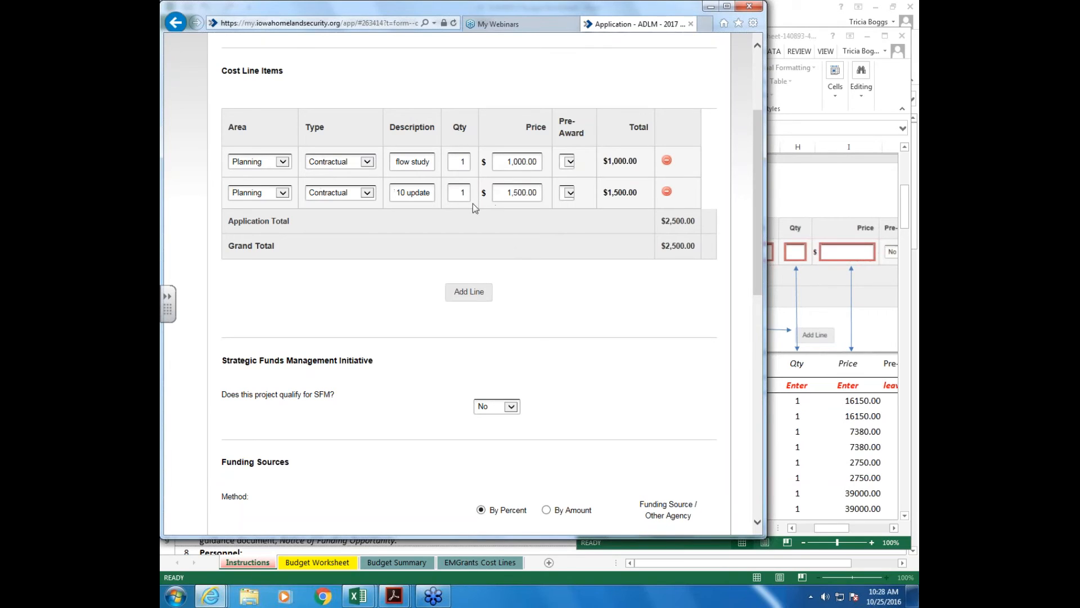
# Step: Change the type of both Planning lines to Other
pyautogui.click(336, 163)
pyautogui.click(328, 196)
pyautogui.click(329, 193)
pyautogui.click(328, 227)
# Step: Describe the first line as "federal" and the second as "match", and set the match line's price to 1,000
pyautogui.moveTo(431, 162); pyautogui.dragTo(392, 162)
pyautogui.write('federal')
pyautogui.press('Tab')
pyautogui.moveTo(429, 194); pyautogui.dragTo(364, 186)
pyautogui.write('match')
pyautogui.moveTo(504, 195); pyautogui.dragTo(540, 195)
pyautogui.write('1000')
pyautogui.click(739, 310)
# Step: Minimize the spreadsheet window behind the browser, and maximize the browser to show the Costs form's Funding Sources section
pyautogui.click(867, 36)
pyautogui.scroll(-3, 415, 315)
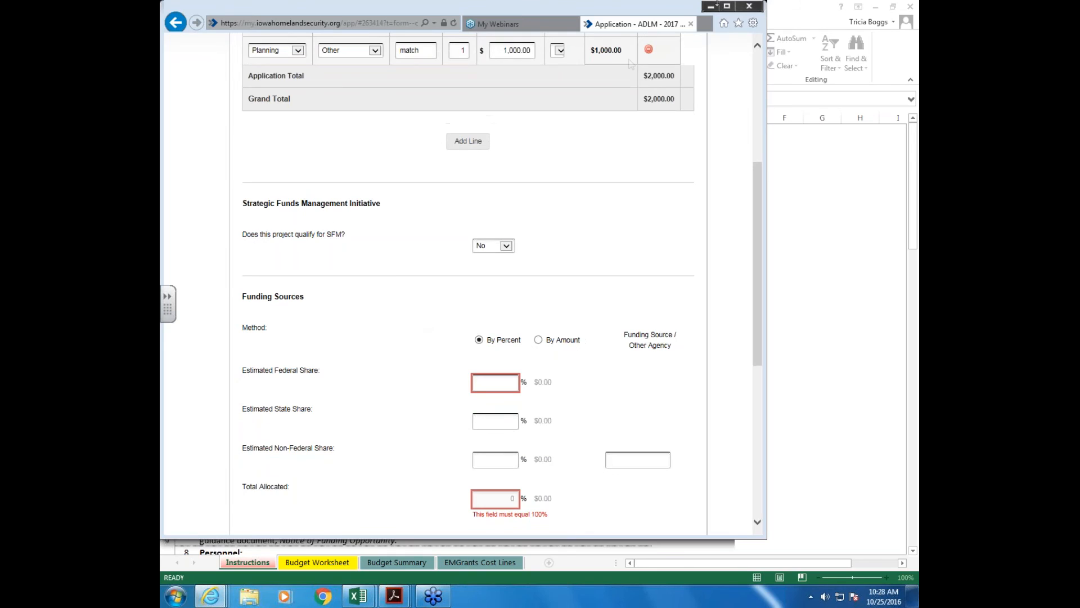
pyautogui.click(726, 6)
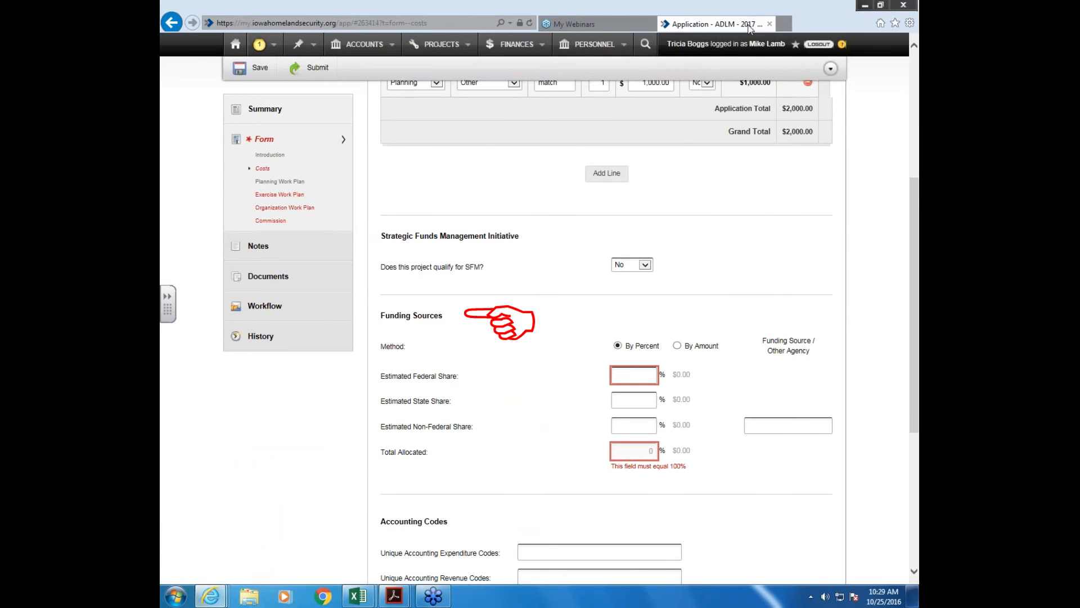
pyautogui.scroll(3, 726, 378)
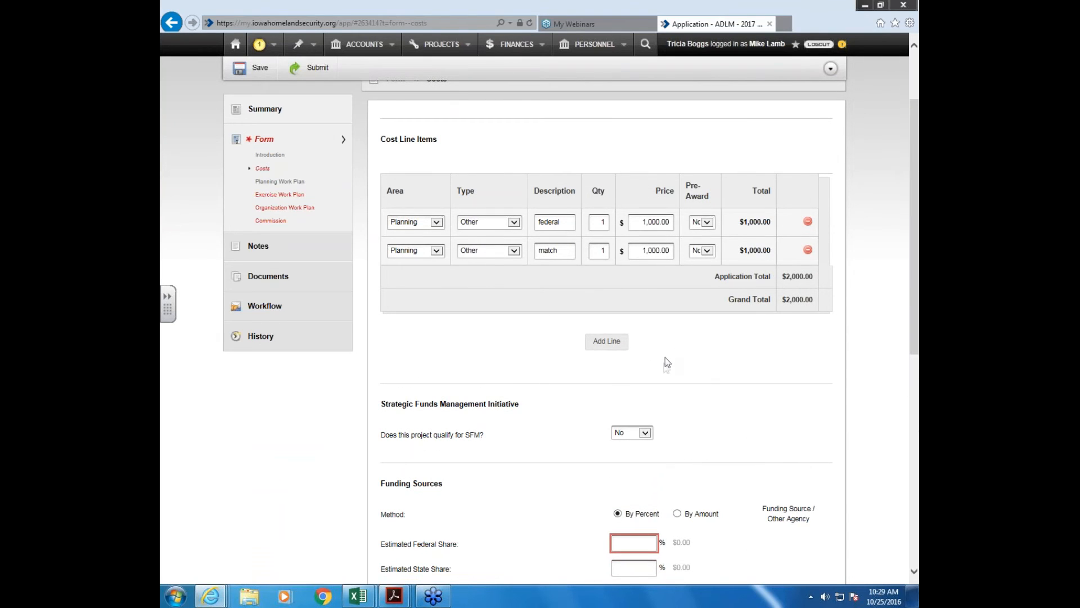
pyautogui.scroll(-1, 639, 455)
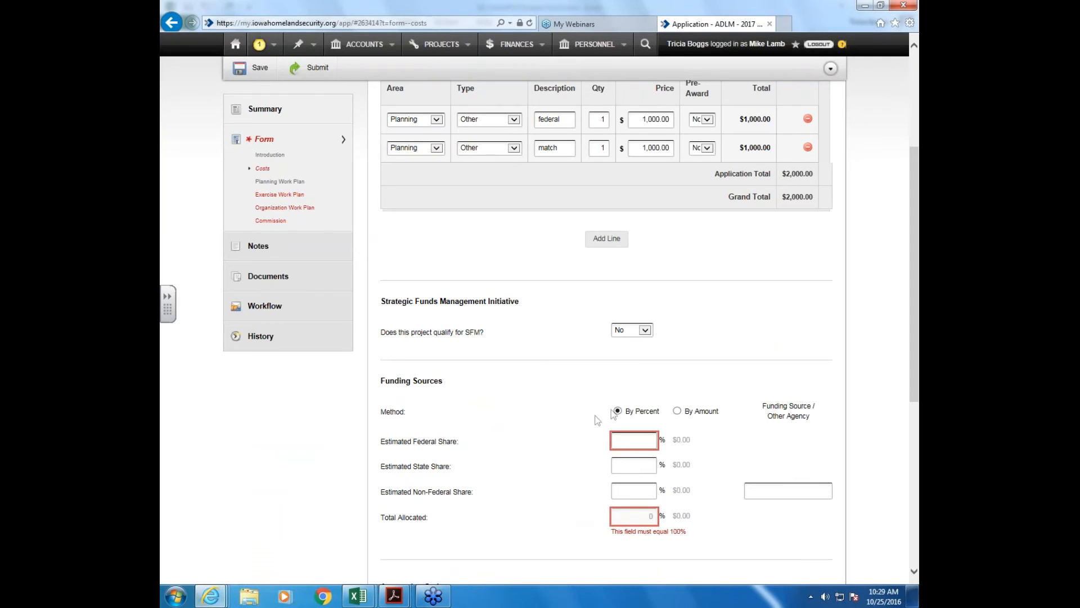
# Step: Set the estimated federal share to 50%, the state share to 0% and the non-federal share to 50%
pyautogui.click(638, 448)
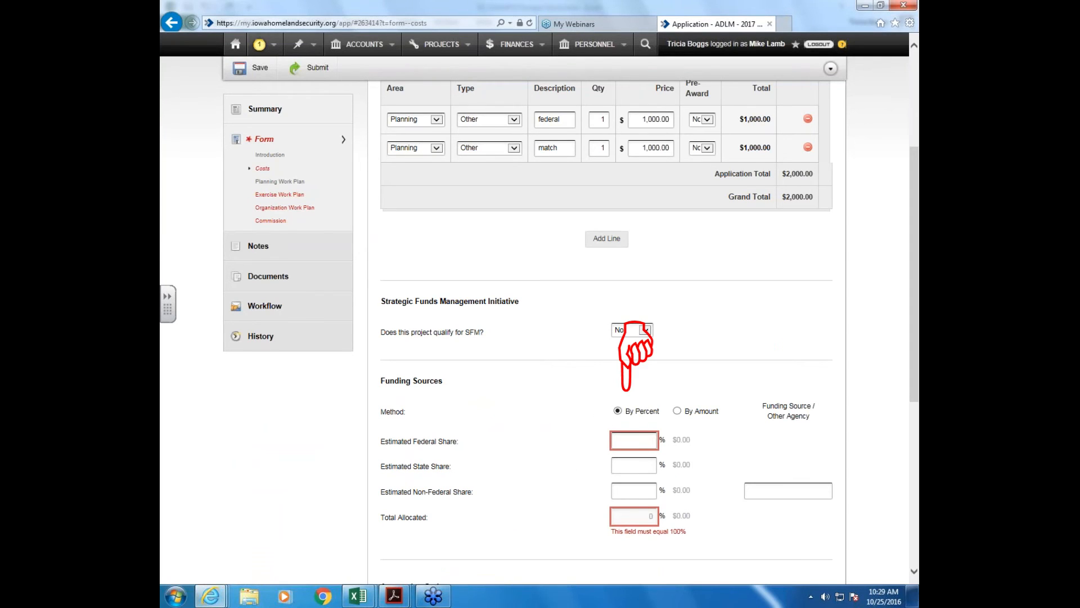
pyautogui.write('50')
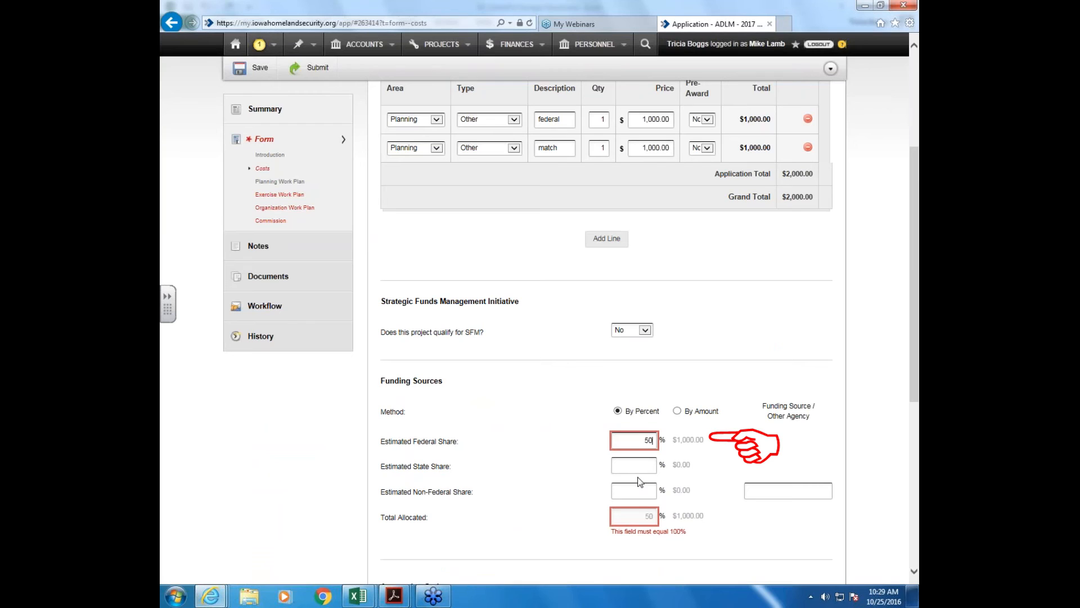
pyautogui.click(642, 464)
pyautogui.write('0')
pyautogui.click(646, 490)
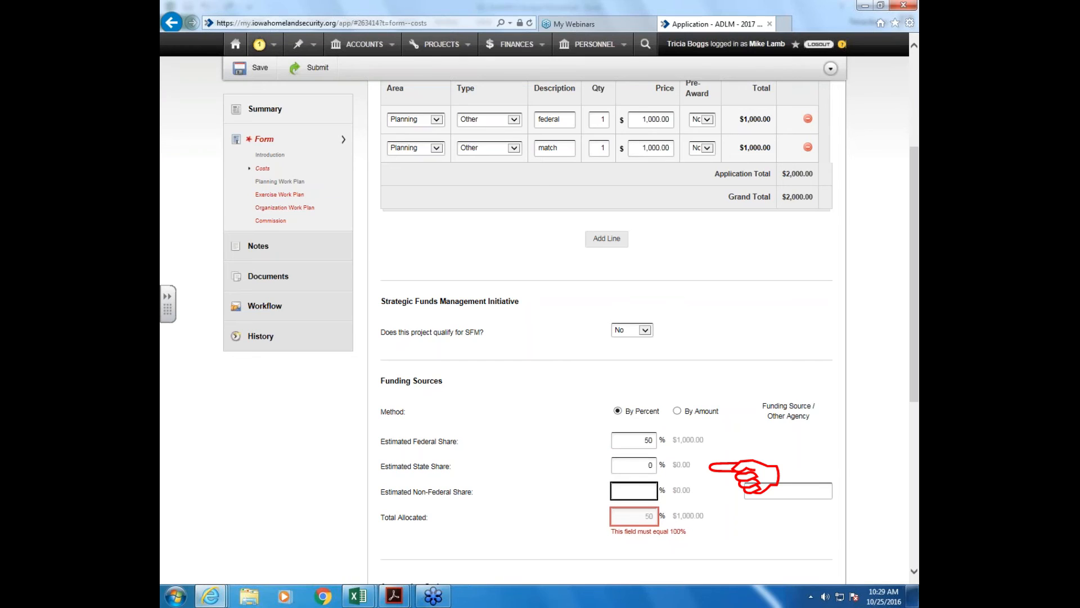
pyautogui.write('50')
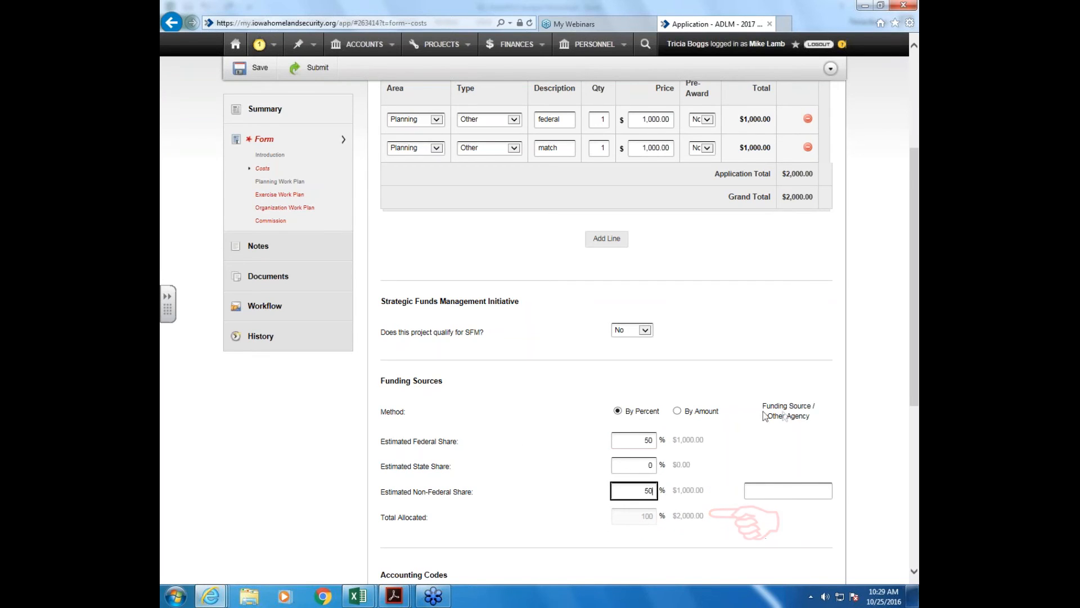
# Step: Enter "non-federal fund match" as the funding source for the estimated non-federal share
pyautogui.click(767, 493)
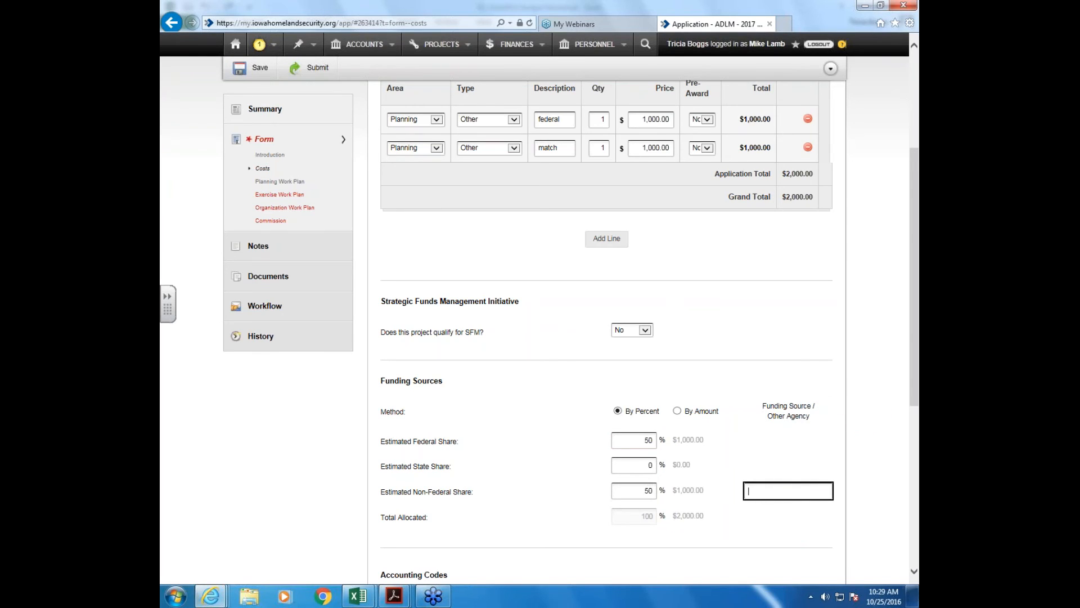
pyautogui.write('non')
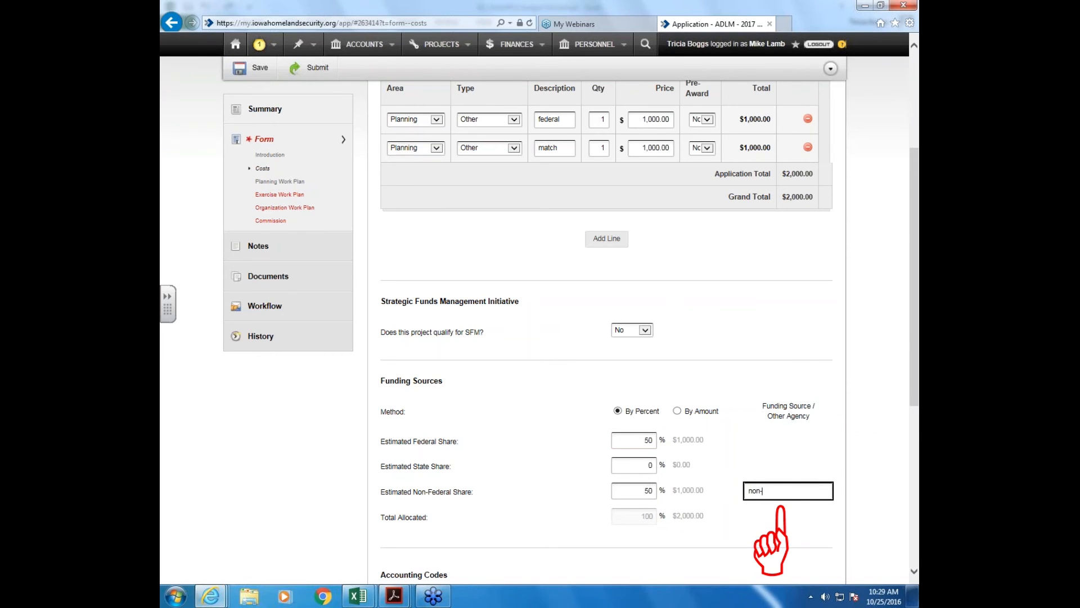
pyautogui.write('-federal fund match')
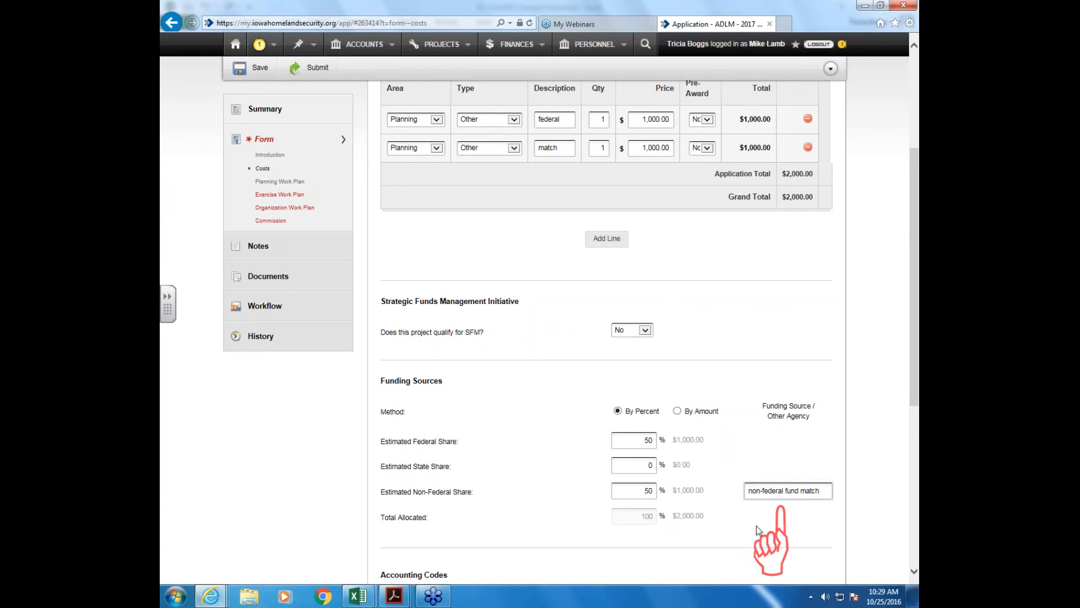
pyautogui.scroll(-3, 759, 530)
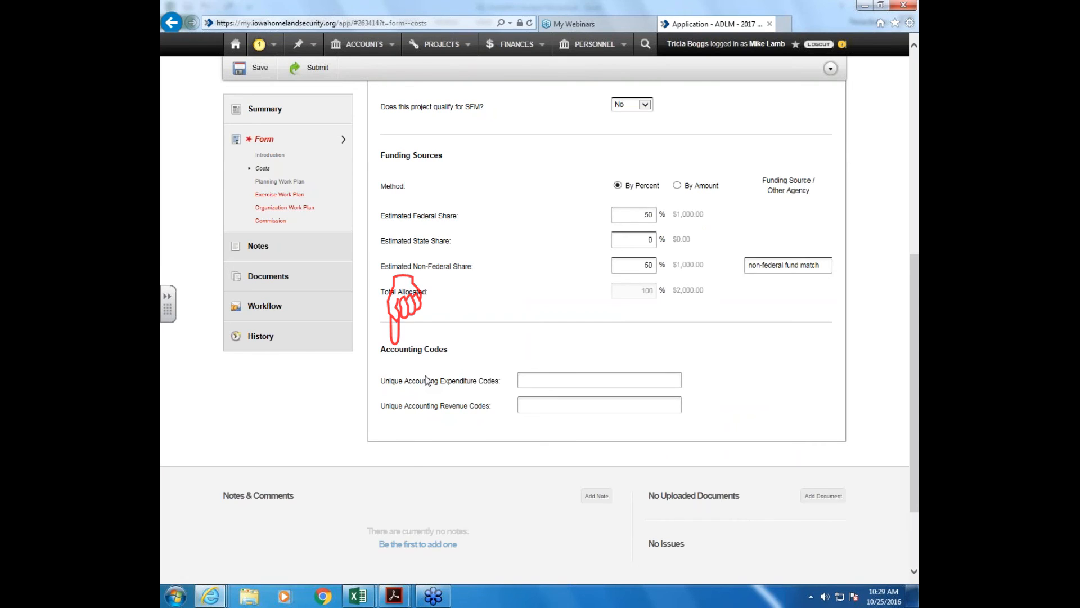
# Step: Enter 017 as the unique accounting expenditure code and 0017 as the unique accounting revenue code
pyautogui.click(528, 380)
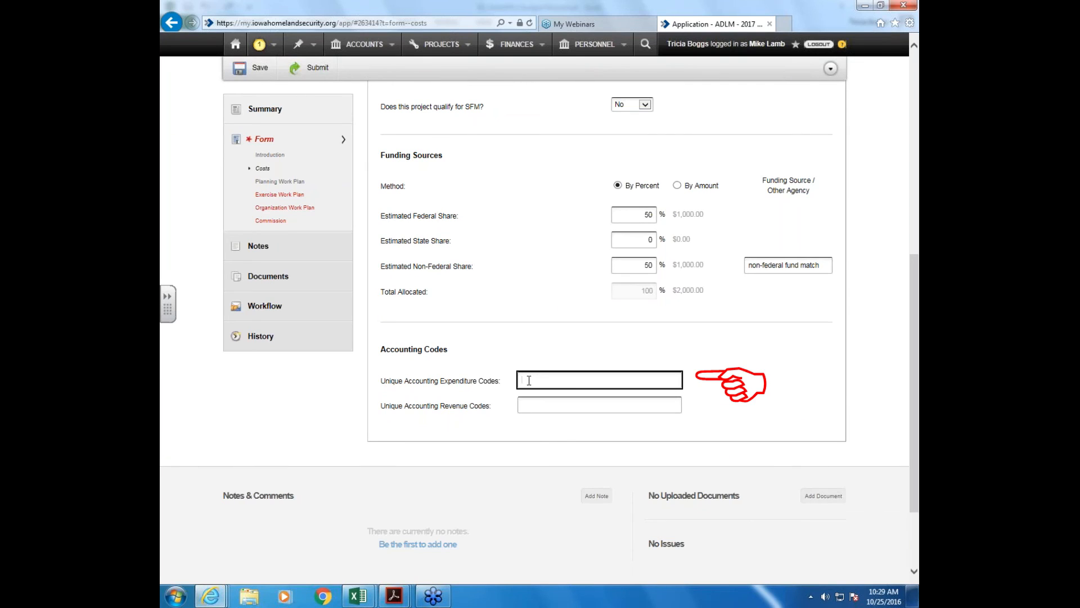
pyautogui.write('017')
pyautogui.press('Tab')
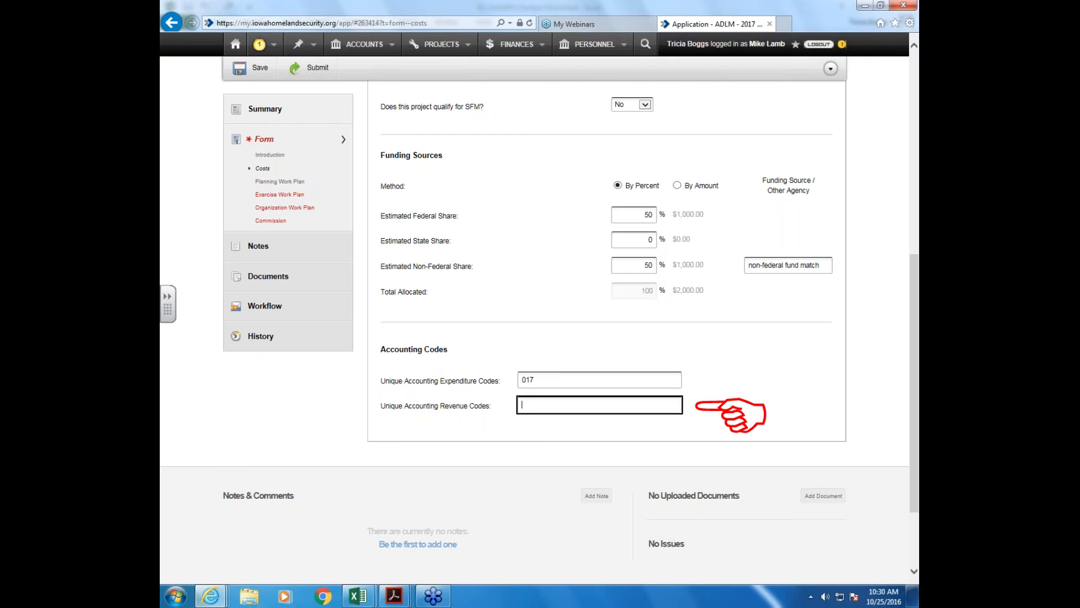
pyautogui.write('0017')
# Step: Replace both the accounting expenditure and revenue codes with "see attached" and save the Costs form
pyautogui.hotkey('shift', 'Tab')
pyautogui.write('see attached')
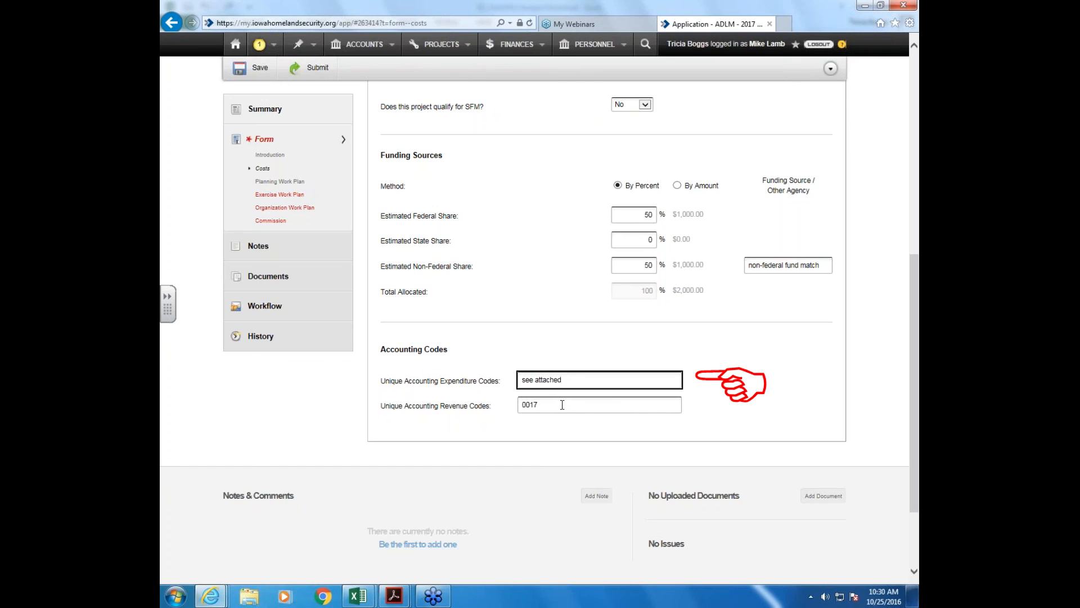
pyautogui.moveTo(565, 382); pyautogui.dragTo(506, 388)
pyautogui.press('Delete')
pyautogui.press('Tab')
pyautogui.press('Delete')
pyautogui.click(521, 373)
pyautogui.write('see attached')
pyautogui.press('Tab')
pyautogui.write('see attached')
pyautogui.click(361, 95)
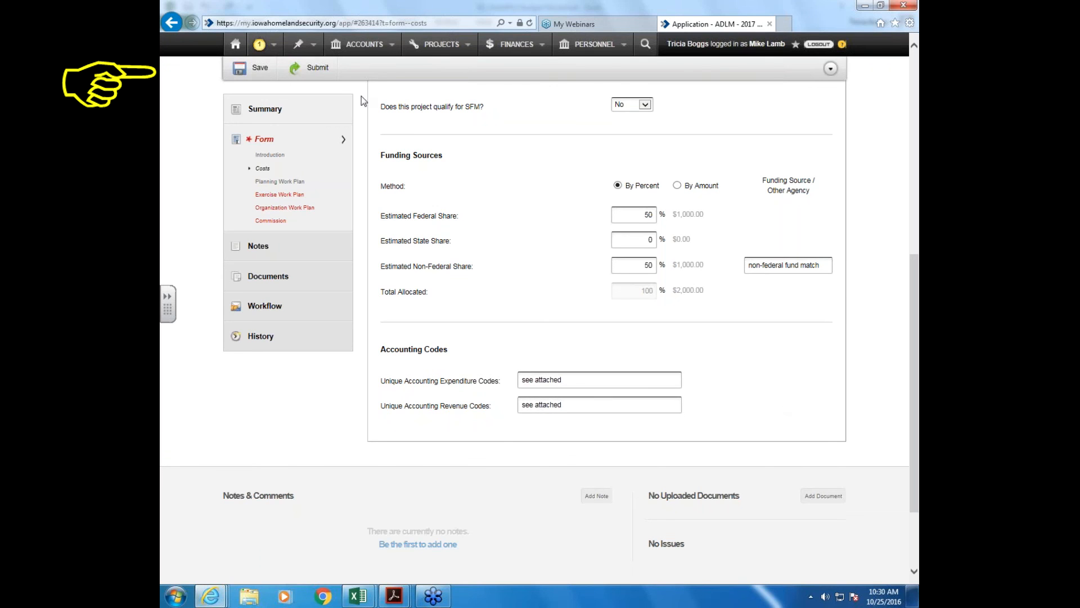
pyautogui.click(250, 71)
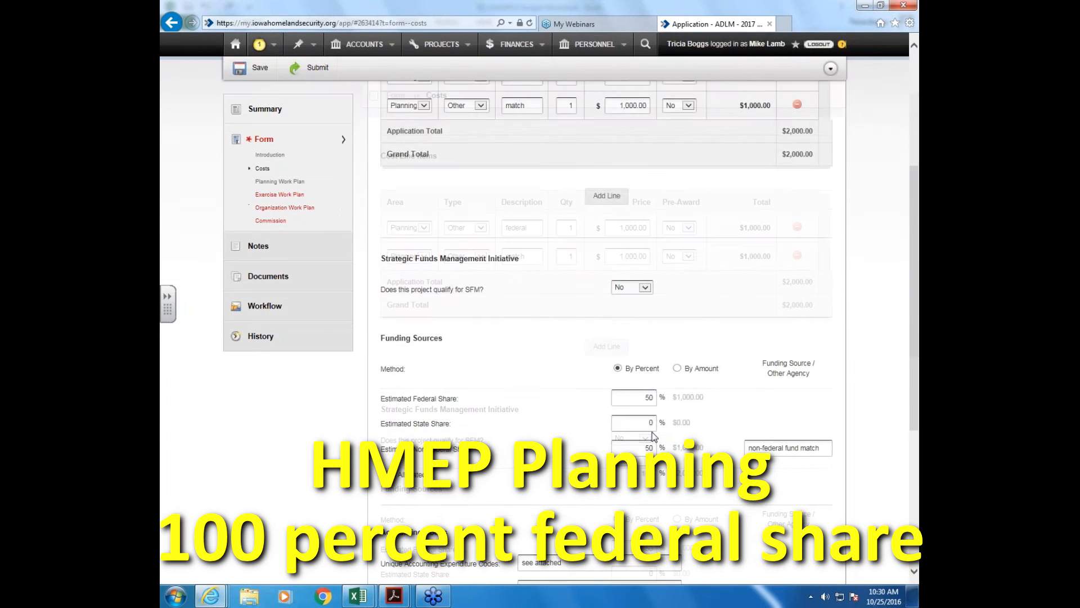
# Step: Set the estimated federal share to 100% and the estimated non-federal share to 0%
pyautogui.doubleClick(646, 289)
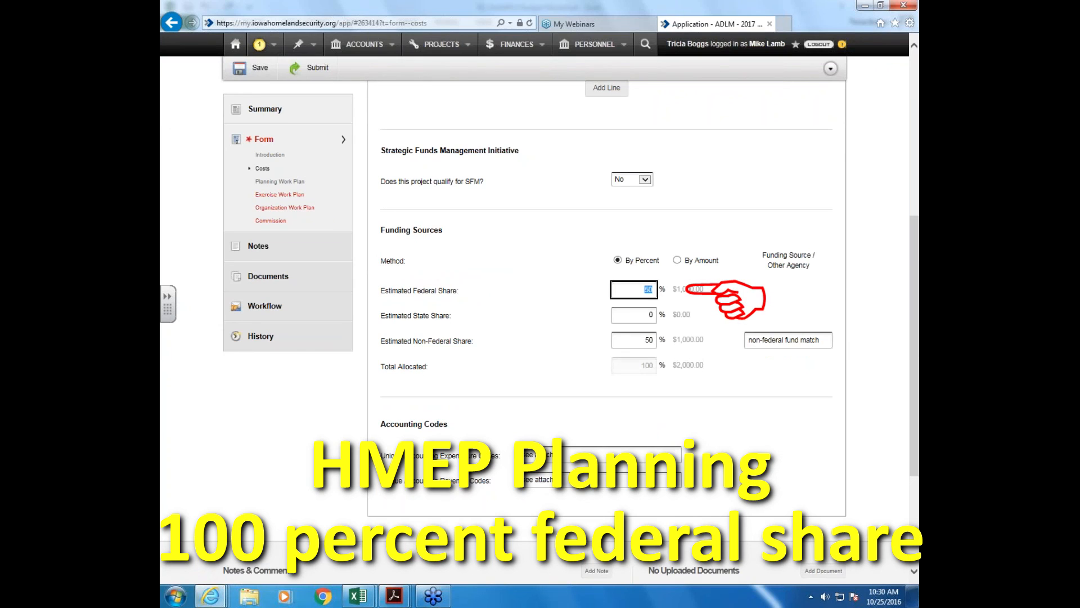
pyautogui.write('100')
pyautogui.press('Tab')
pyautogui.press('Tab')
pyautogui.write('0')
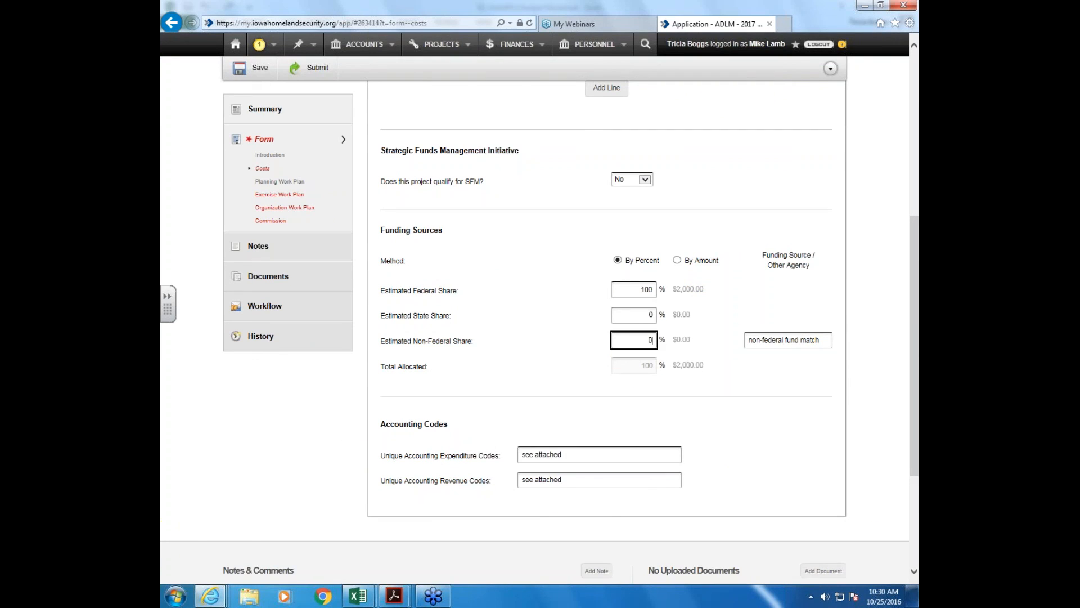
pyautogui.click(761, 360)
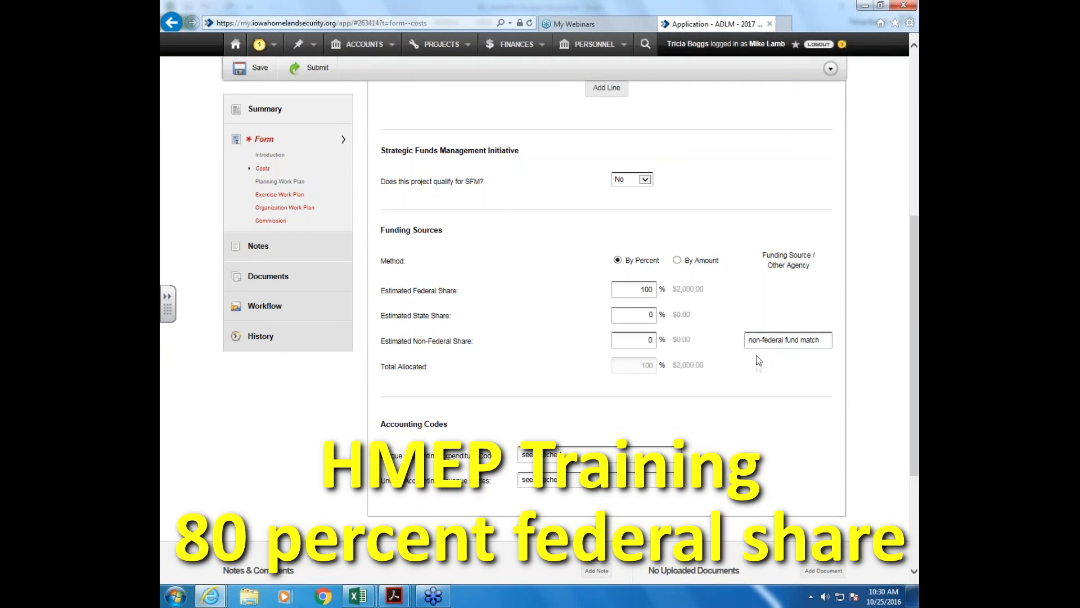
# Step: Set the estimated federal share to 80% and the estimated non-federal share to 20%
pyautogui.doubleClick(646, 289)
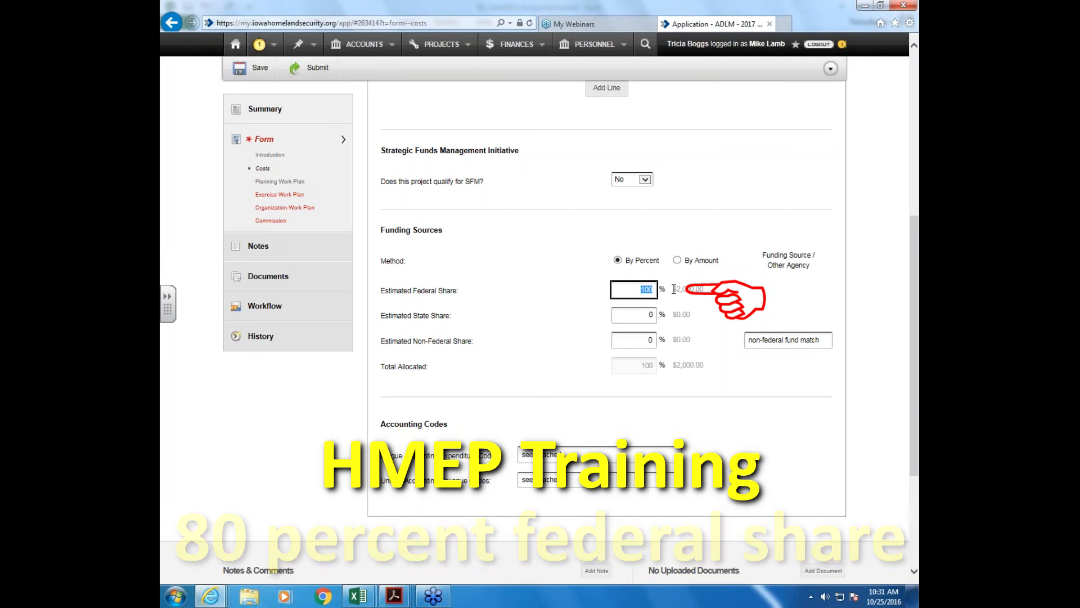
pyautogui.write('80')
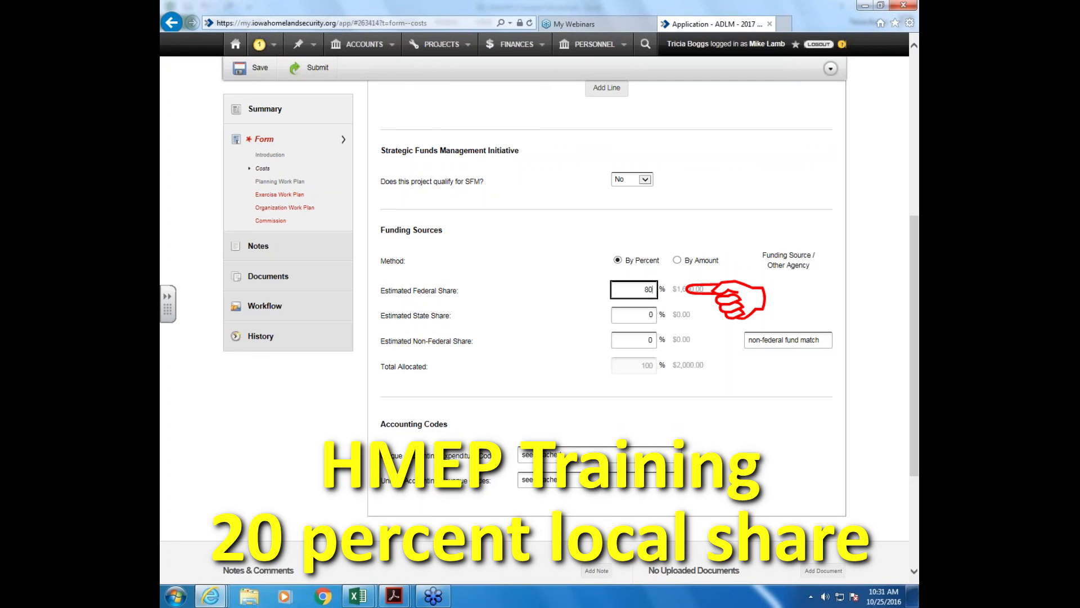
pyautogui.doubleClick(650, 340)
pyautogui.write('20')
# Step: Replace the funding source for the estimated non-federal share with "in-kind"
pyautogui.click(807, 339)
pyautogui.tripleClick(807, 339)
pyautogui.write('in-kind')
pyautogui.click(741, 374)
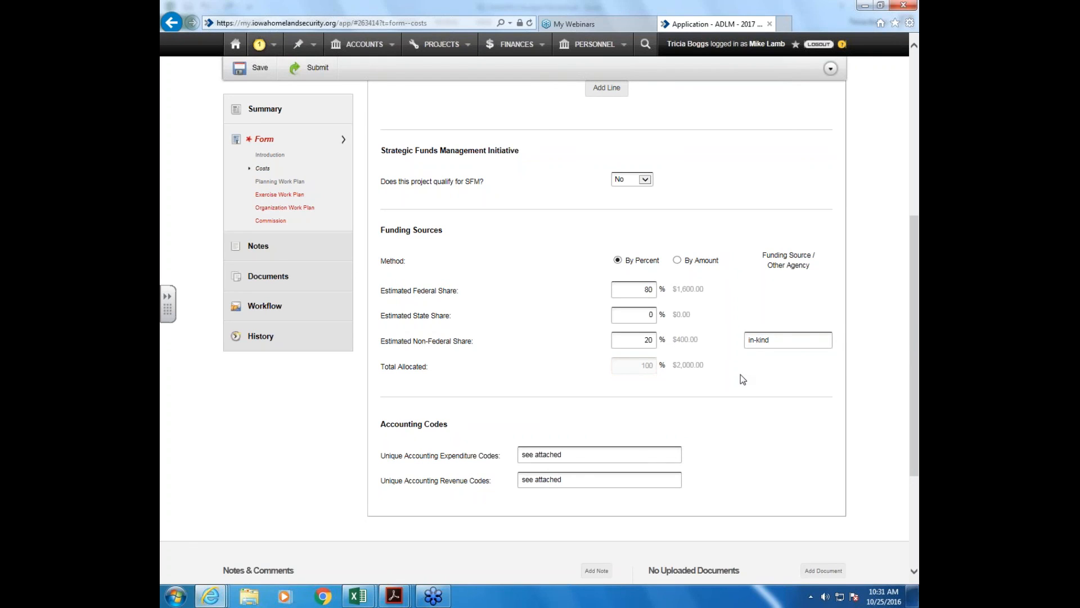